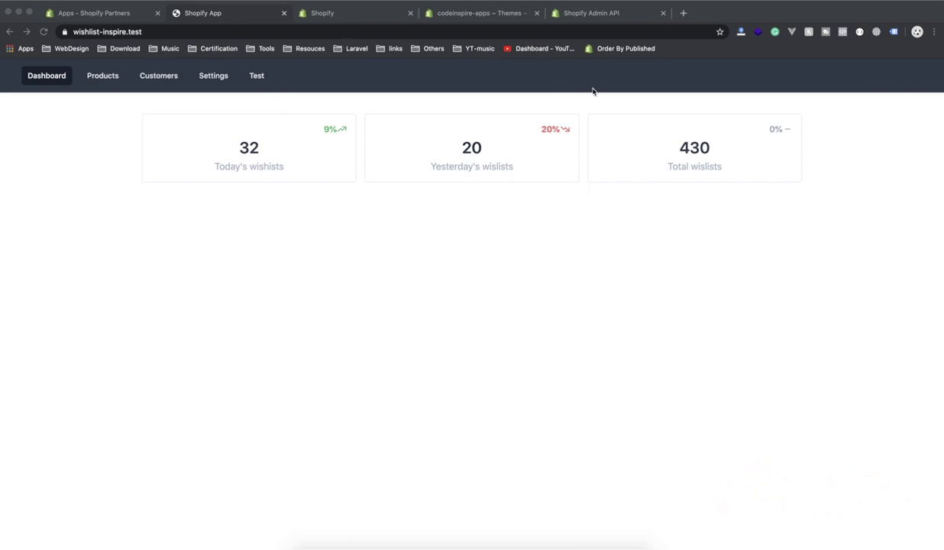
Open the REST reference from the Shopify Admin API docs and read its overview of Shopify's APIs.
click(603, 17)
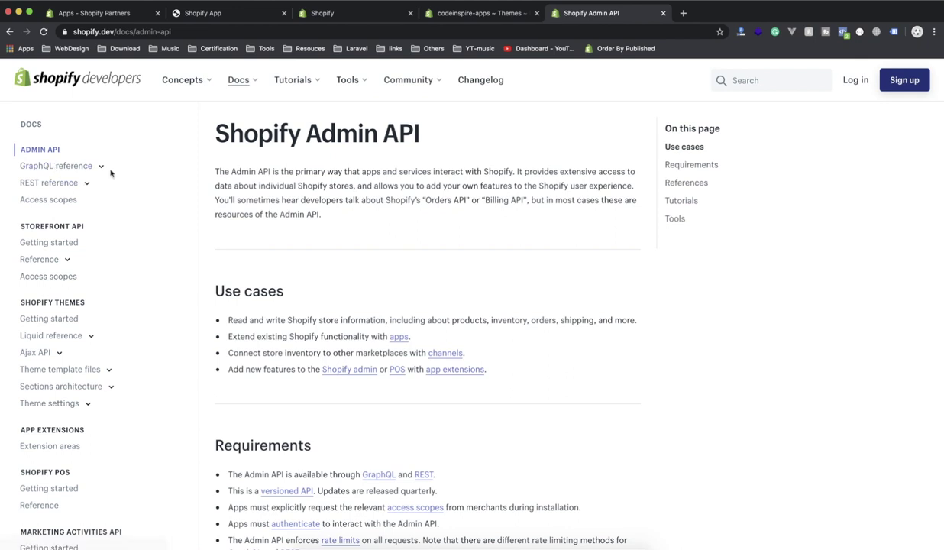
click(58, 182)
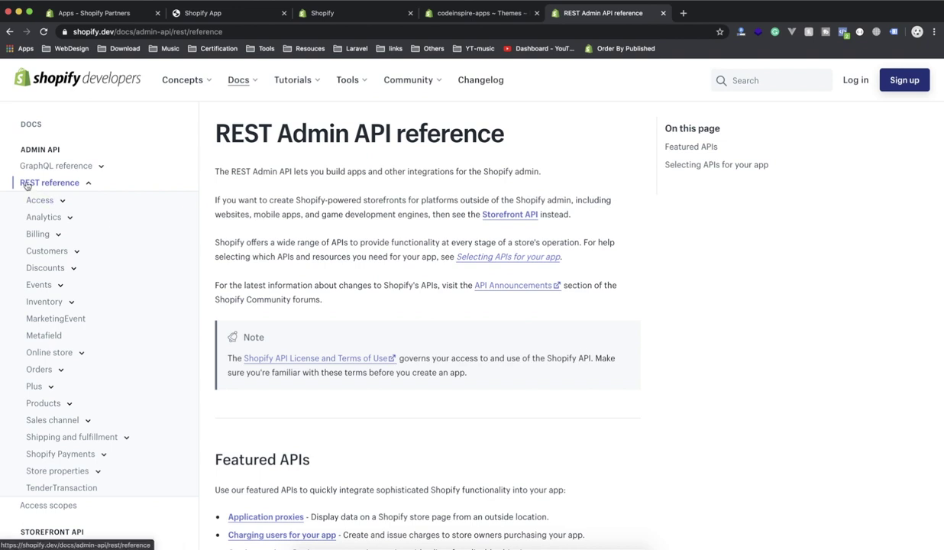
drag(381, 299, 346, 232)
click(321, 231)
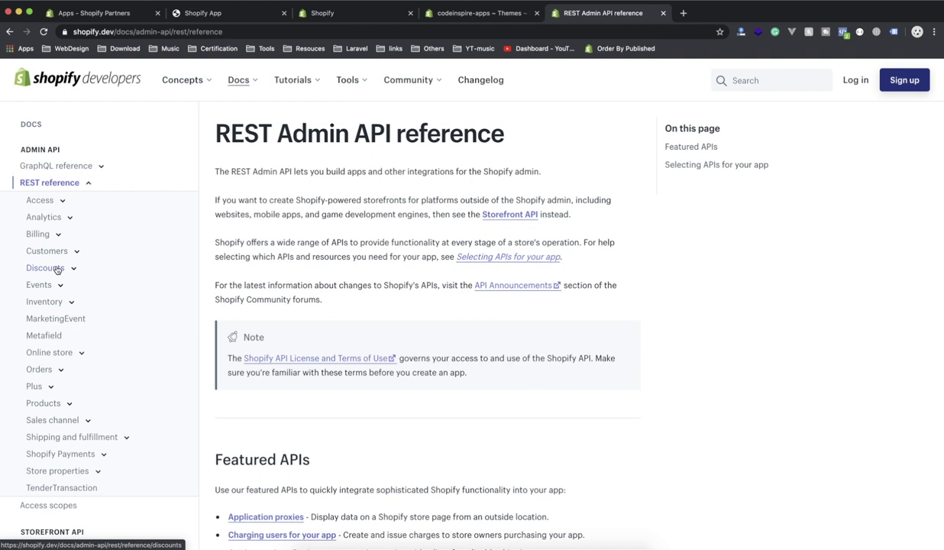
Open the Products APIs section, scroll its resource list, and open the Product resource reference.
click(45, 405)
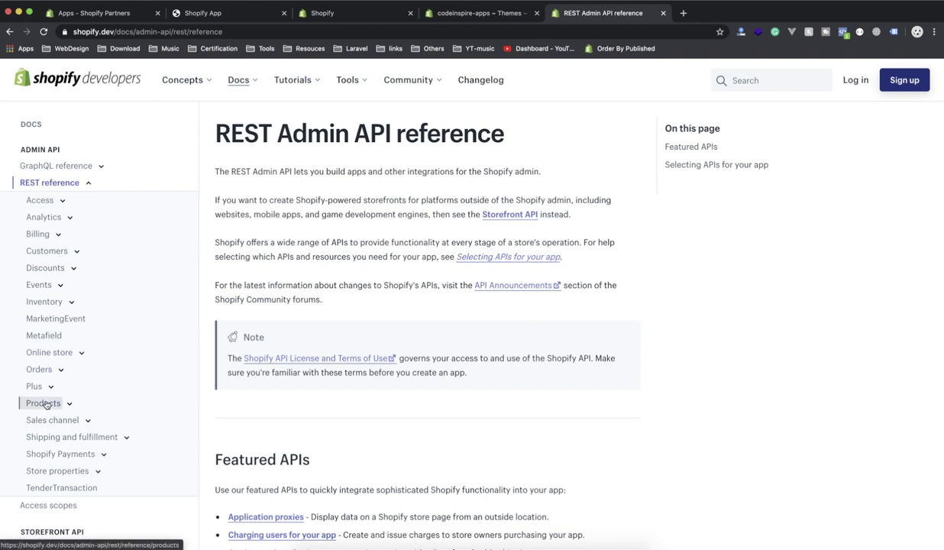
scroll(281, 360, down, 2)
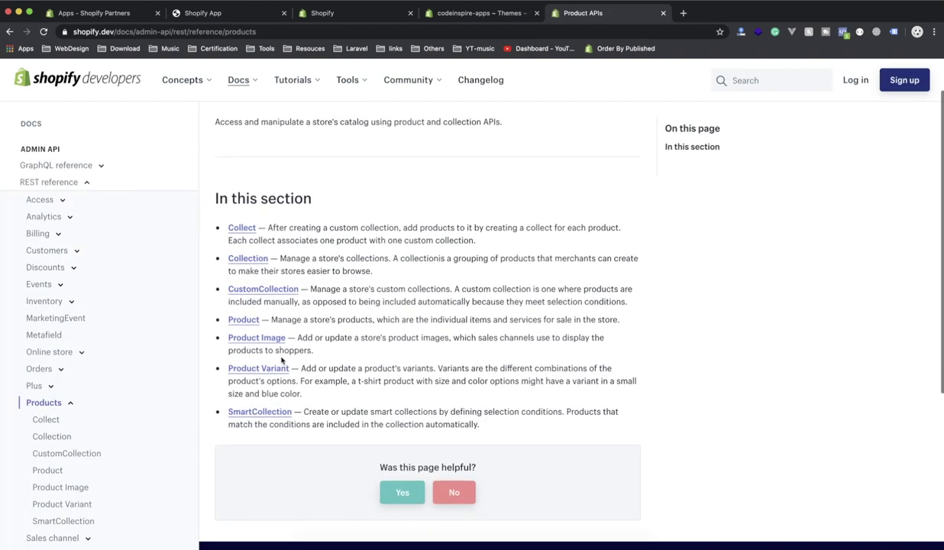
scroll(320, 340, down, 2)
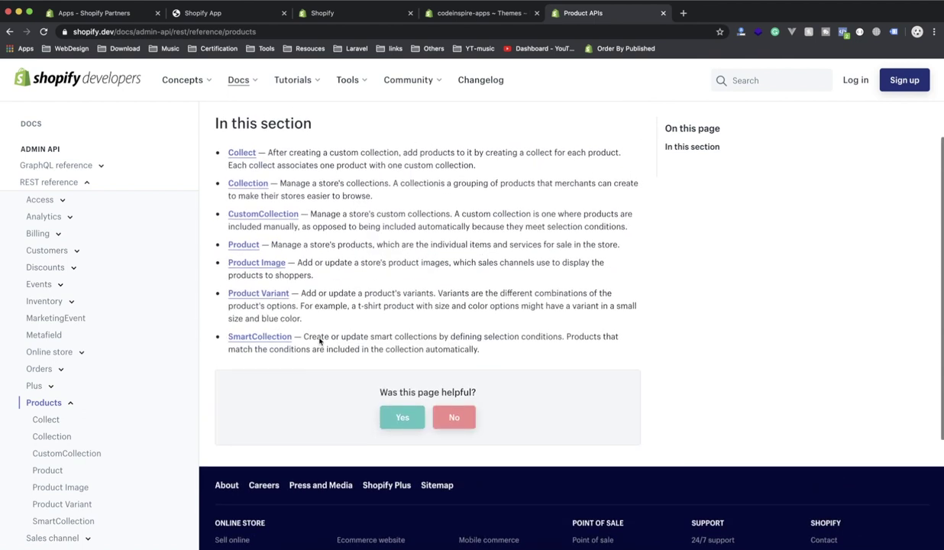
click(238, 261)
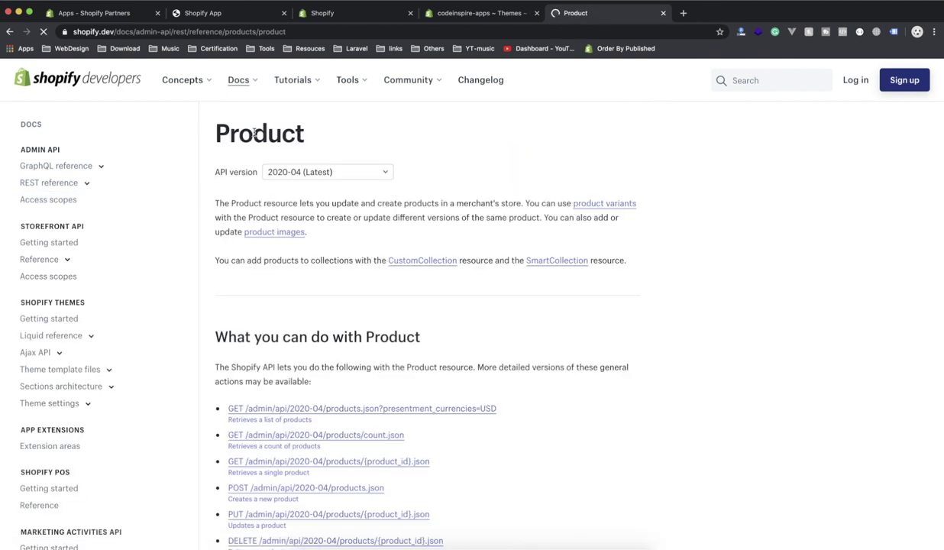
Look over the Product endpoints, open the Online store APIs page, then go to the Wishlist Inspire dashboard.
scroll(315, 387, down, 3)
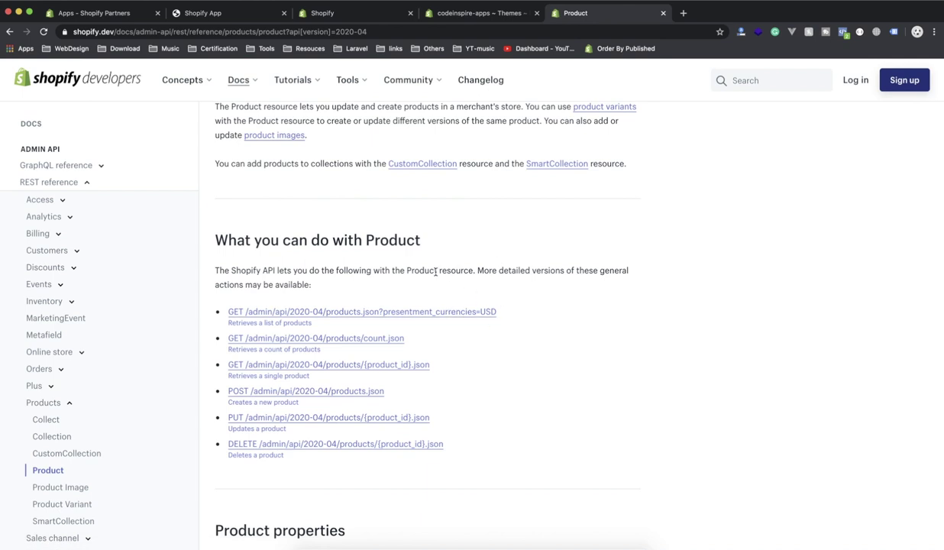
scroll(435, 271, up, 3)
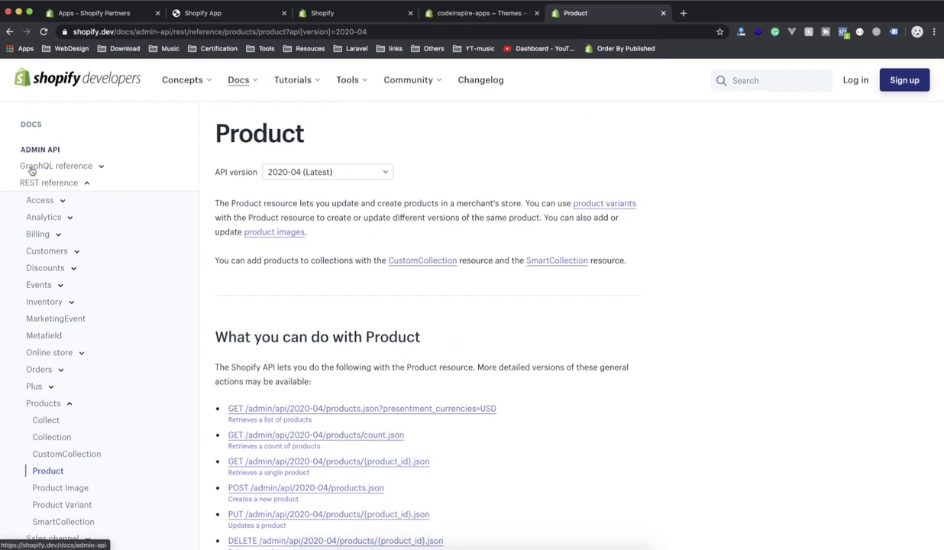
scroll(47, 392, down, 2)
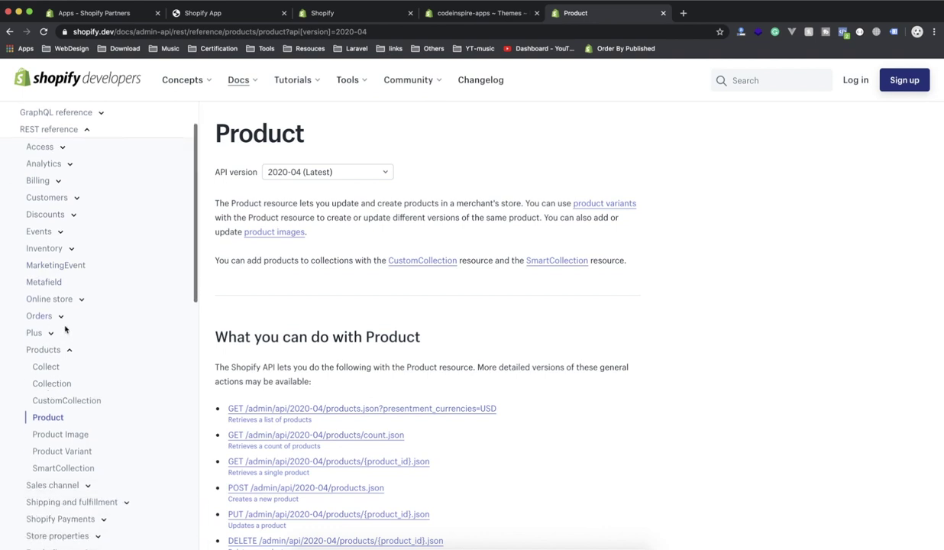
scroll(76, 250, up, 2)
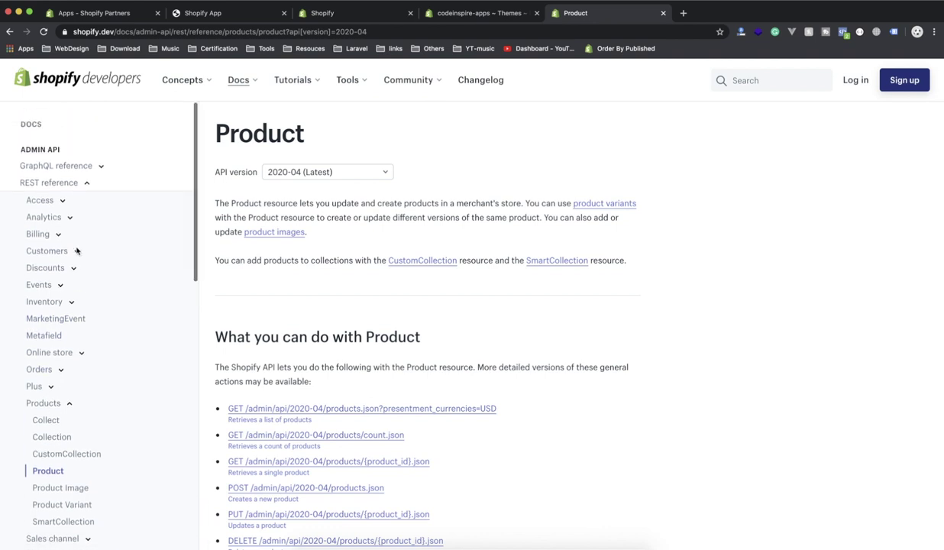
click(64, 352)
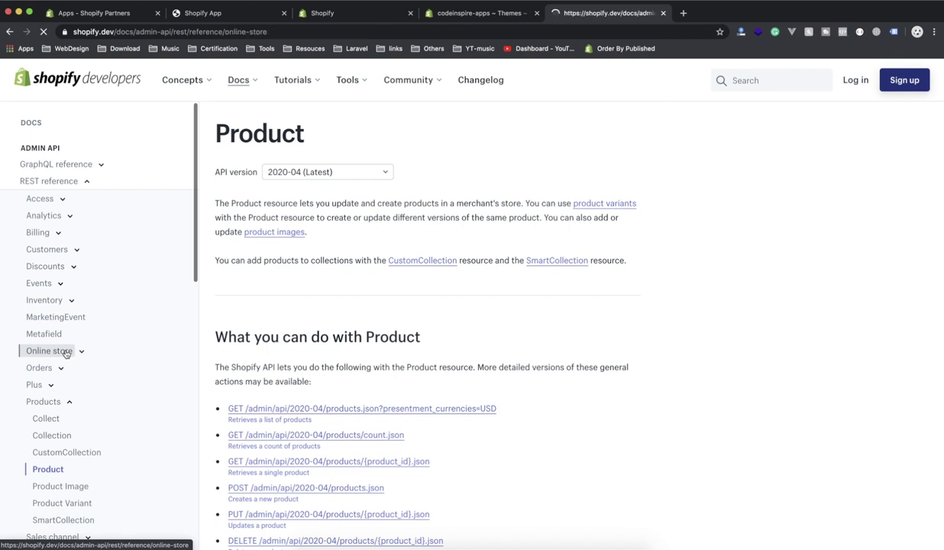
click(320, 13)
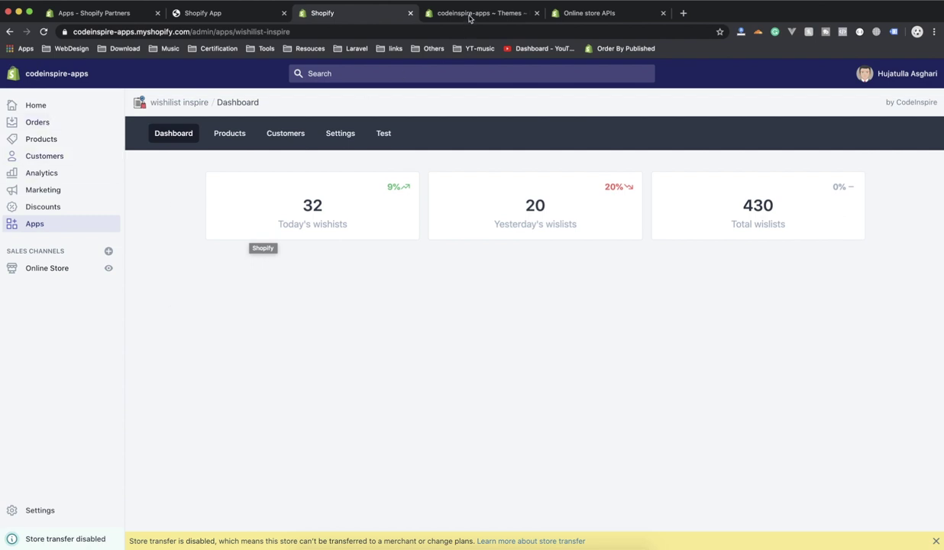
Review the Themes page's Debut, Debut Backup theme and New theme, and select ?channel=true in the URL.
click(453, 13)
drag(240, 32, 372, 60)
scroll(392, 333, down, 1)
scroll(392, 334, down, 2)
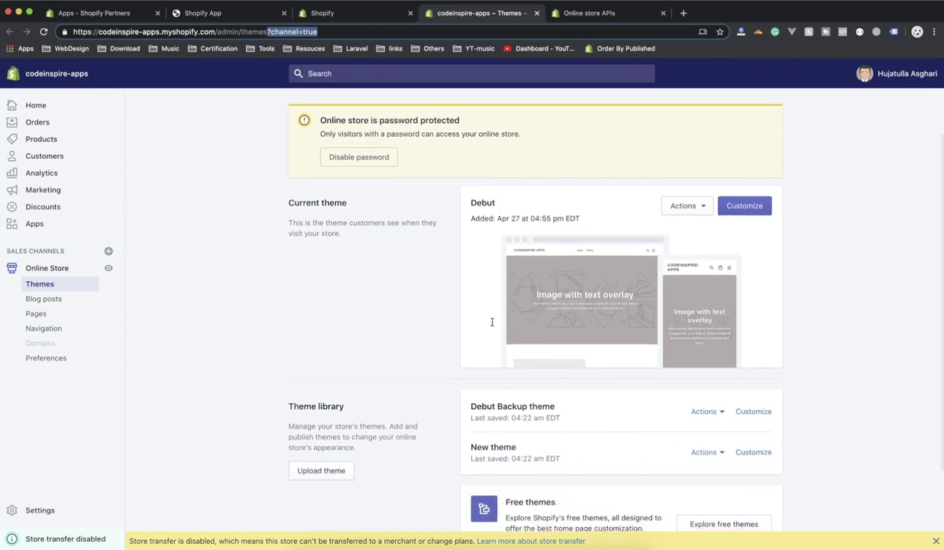
drag(475, 406, 558, 404)
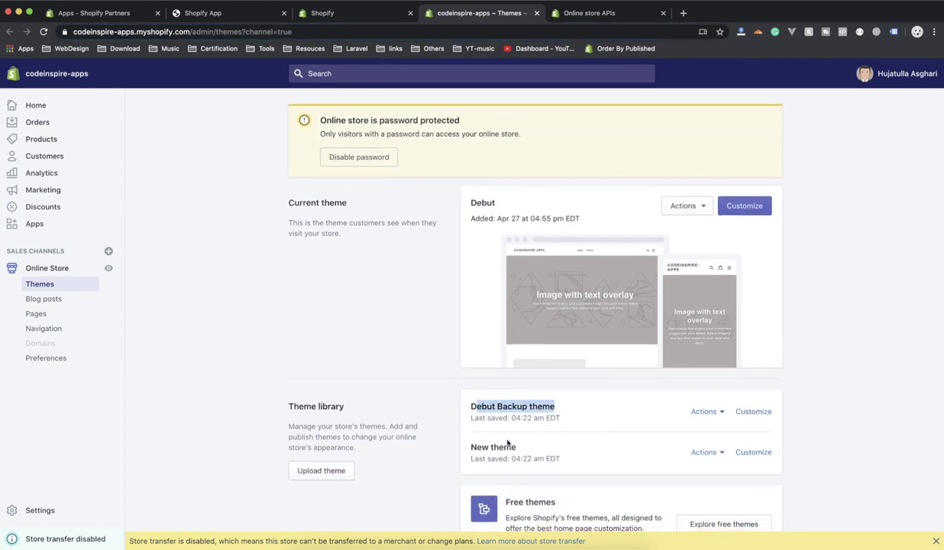
drag(475, 447, 529, 456)
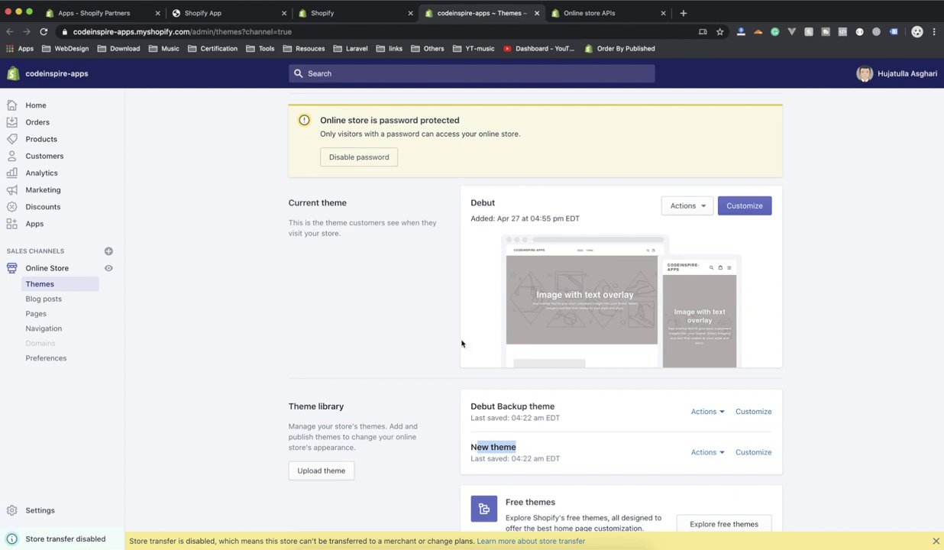
drag(239, 31, 338, 34)
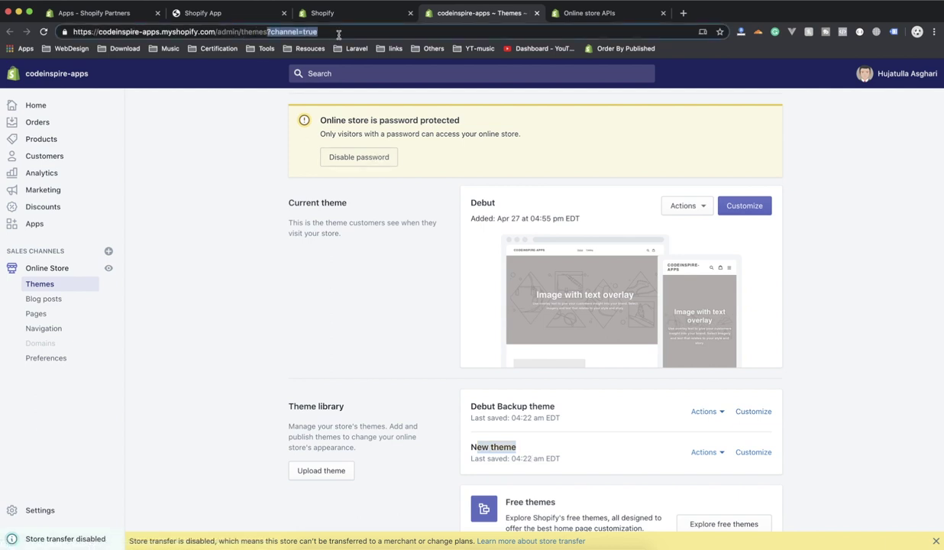
Load themes.json, review the Debut, New theme and Debut Backup theme entries, then return to the docs.
text(.json)
key(Return)
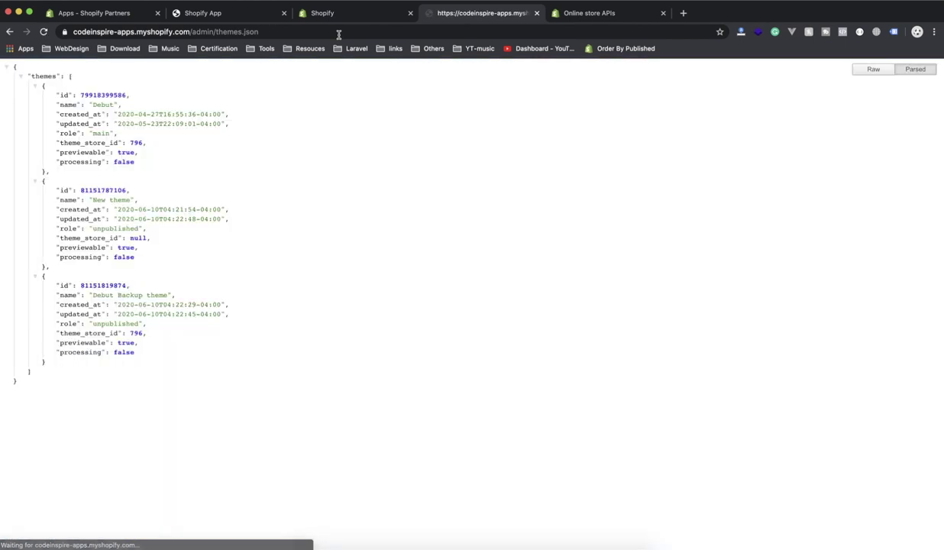
drag(41, 118, 146, 330)
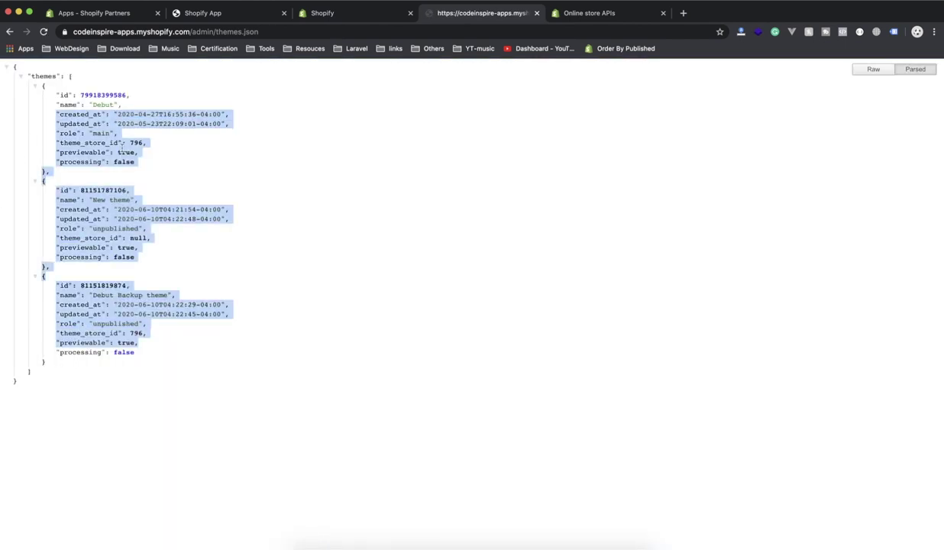
click(109, 126)
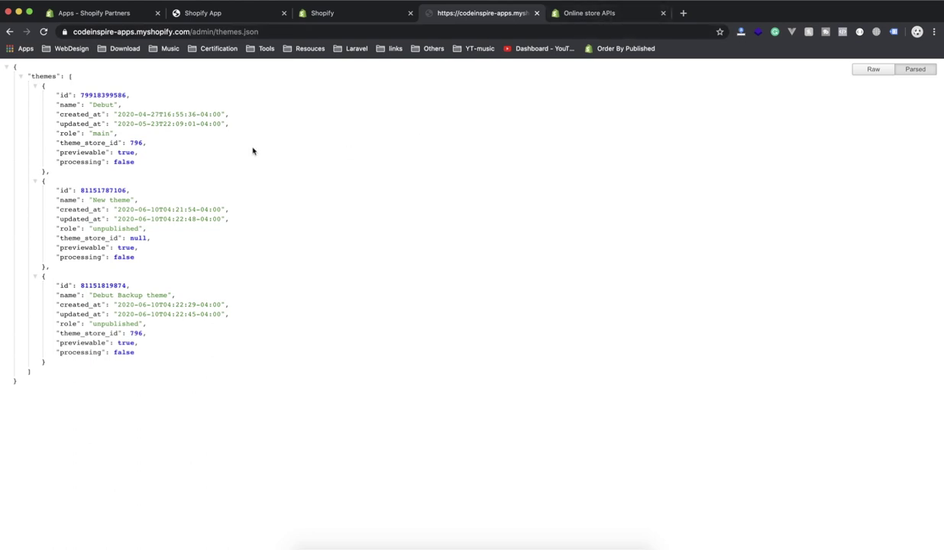
drag(56, 96, 138, 172)
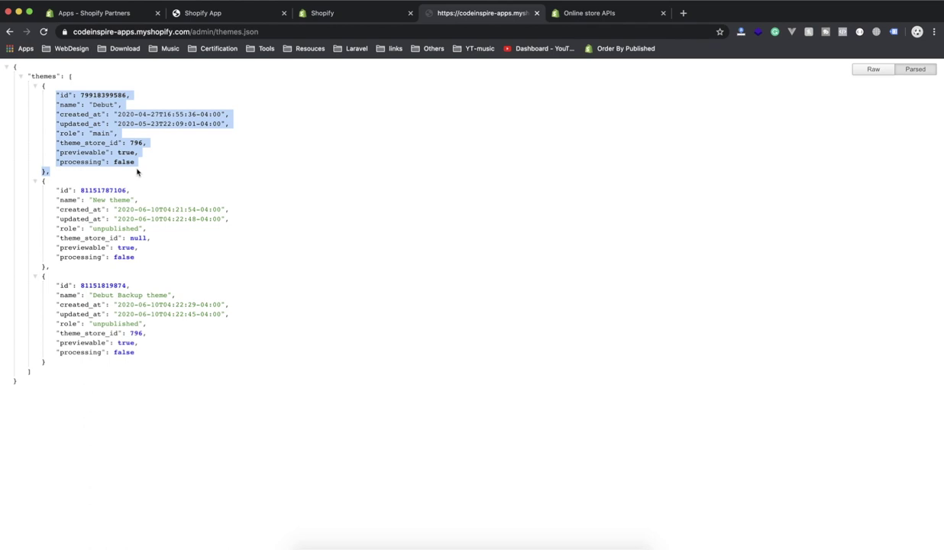
click(208, 15)
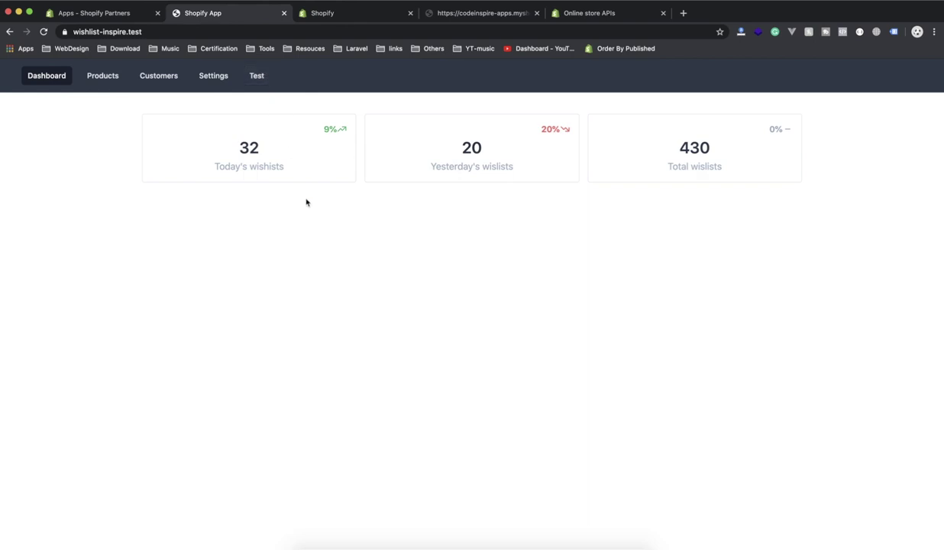
click(608, 15)
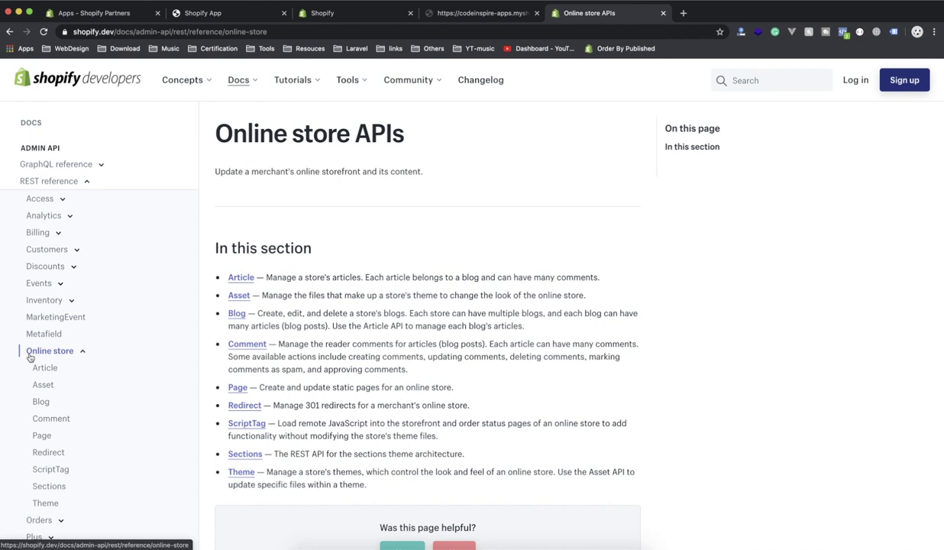
Open the Theme reference under Online store and scroll through its overview and endpoint list.
scroll(48, 356, down, 2)
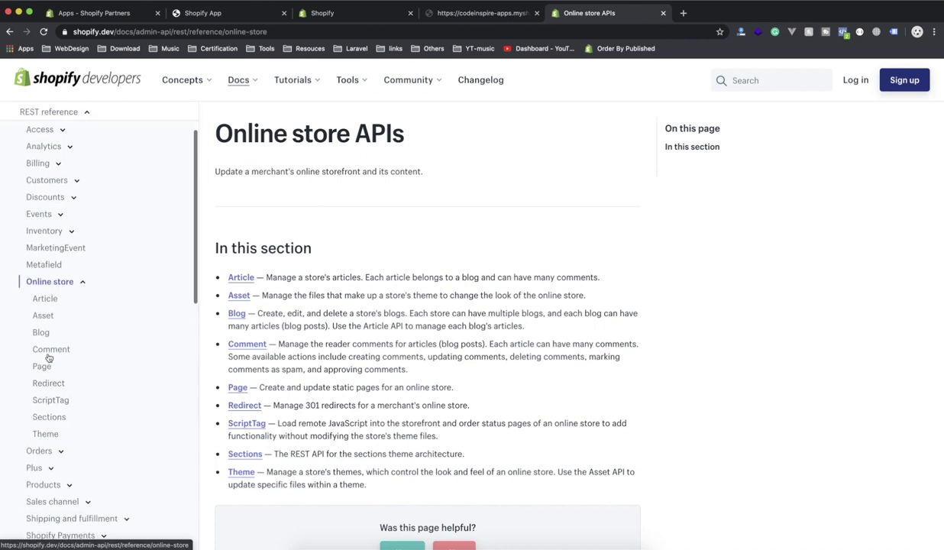
click(48, 436)
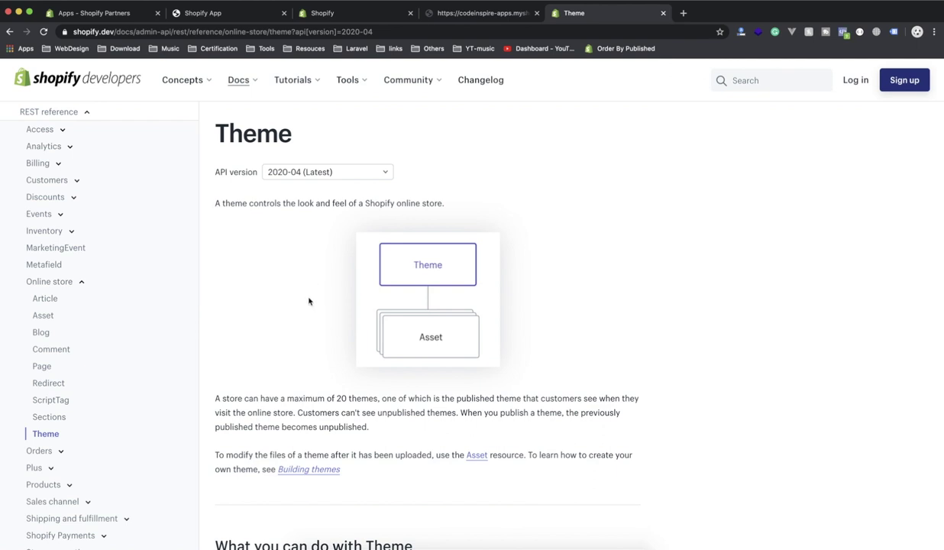
scroll(307, 301, down, 2)
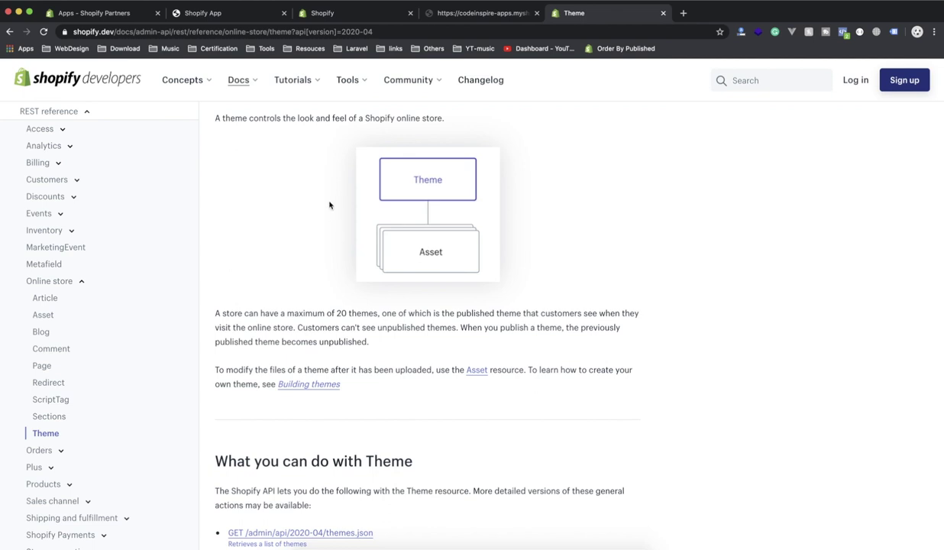
scroll(269, 322, down, 3)
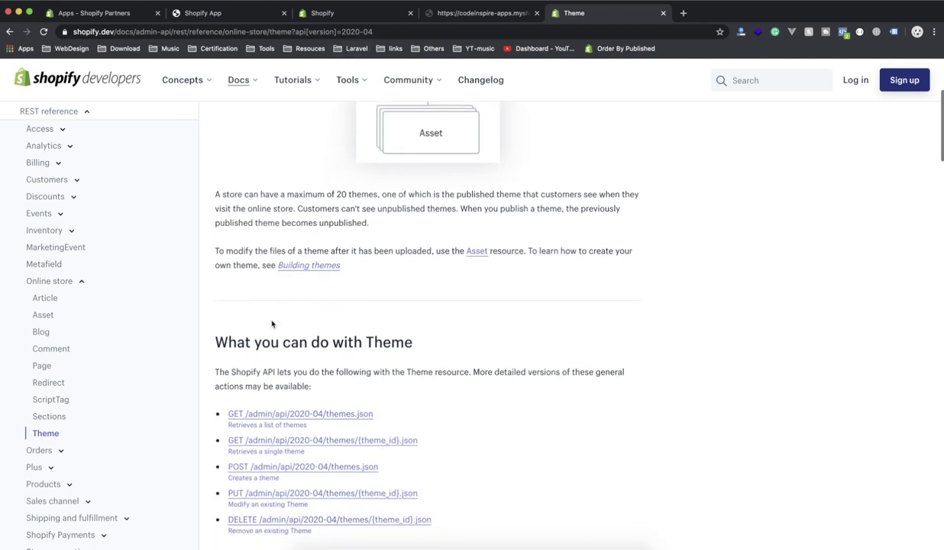
scroll(272, 324, down, 1)
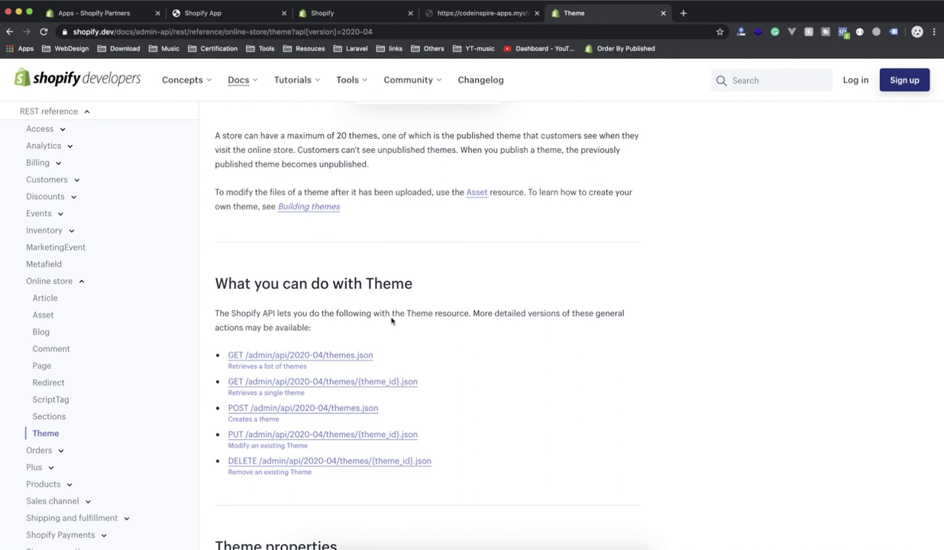
scroll(320, 267, up, 5)
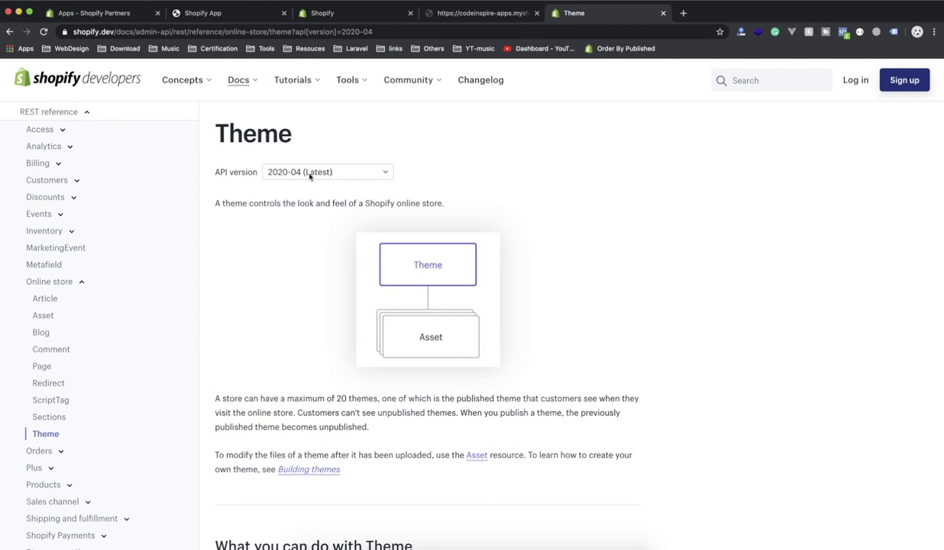
Check the available API versions, keep 2020-04 (Latest), and go to the Shopify Partners apps list.
click(308, 174)
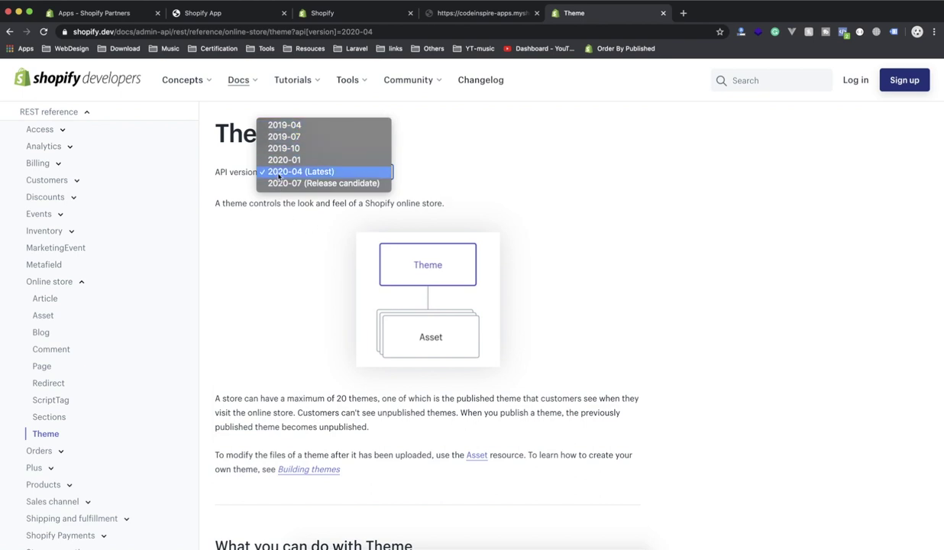
click(246, 235)
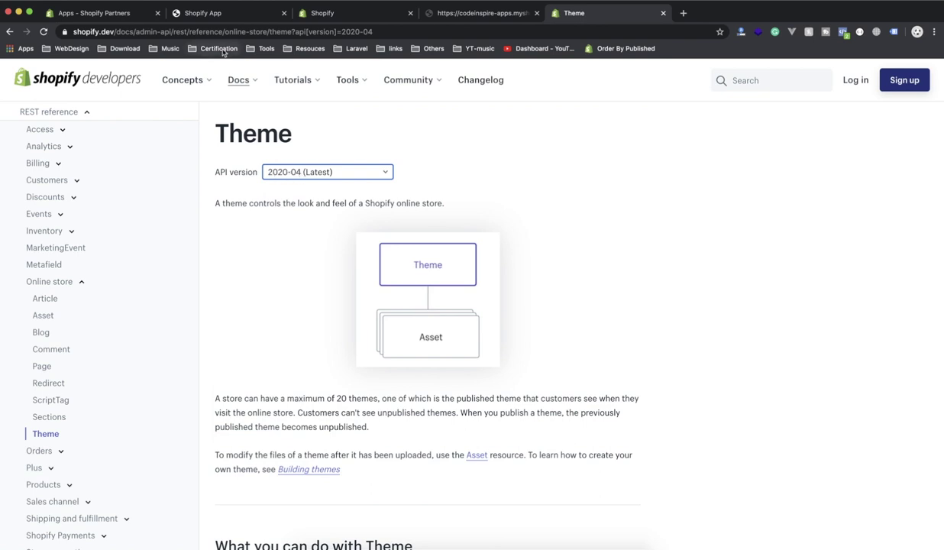
click(124, 11)
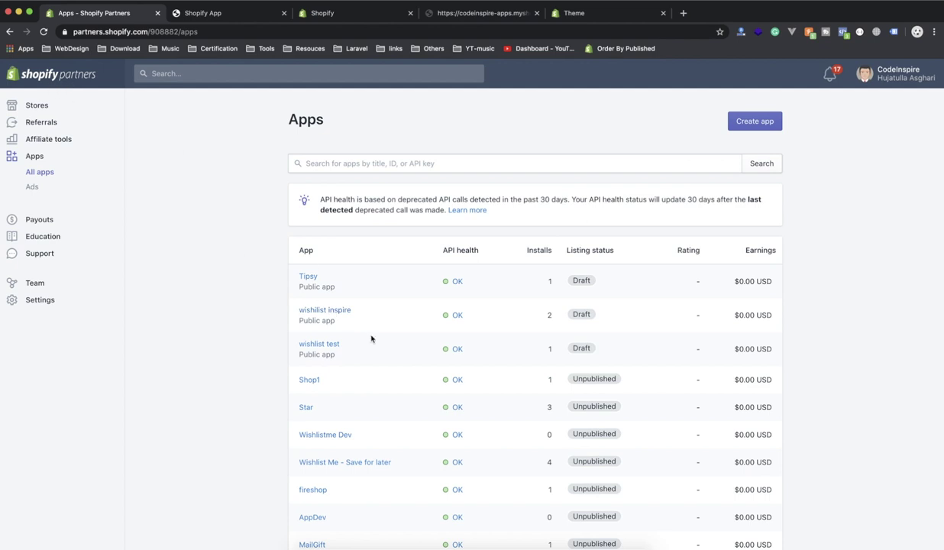
Confirm the wishlist inspire app's event version is 2020-04 in App setup, then return to the Theme docs.
click(335, 313)
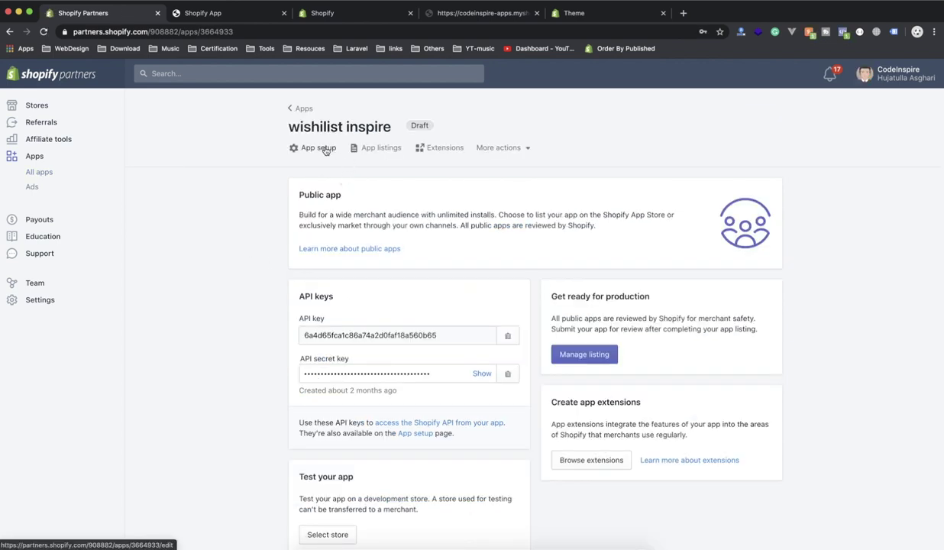
click(326, 149)
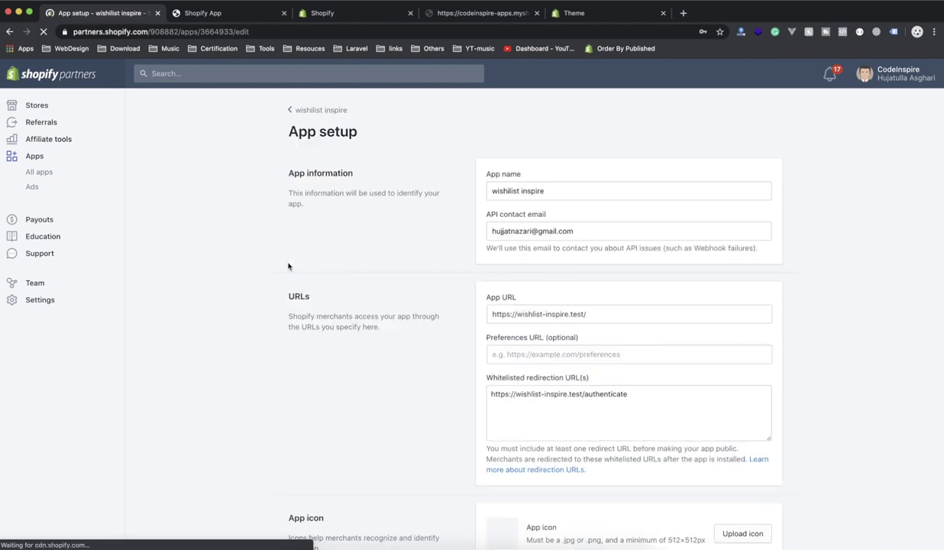
scroll(313, 306, down, 15)
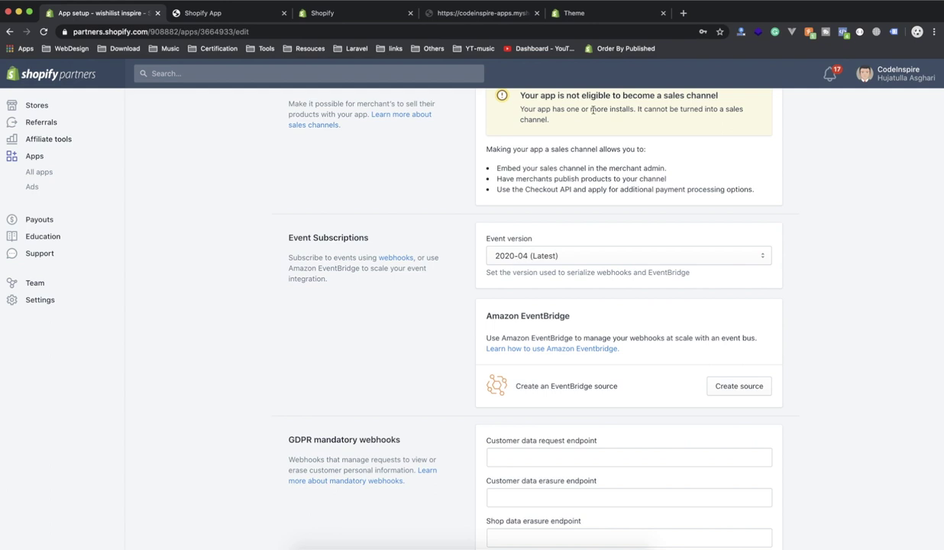
click(365, 15)
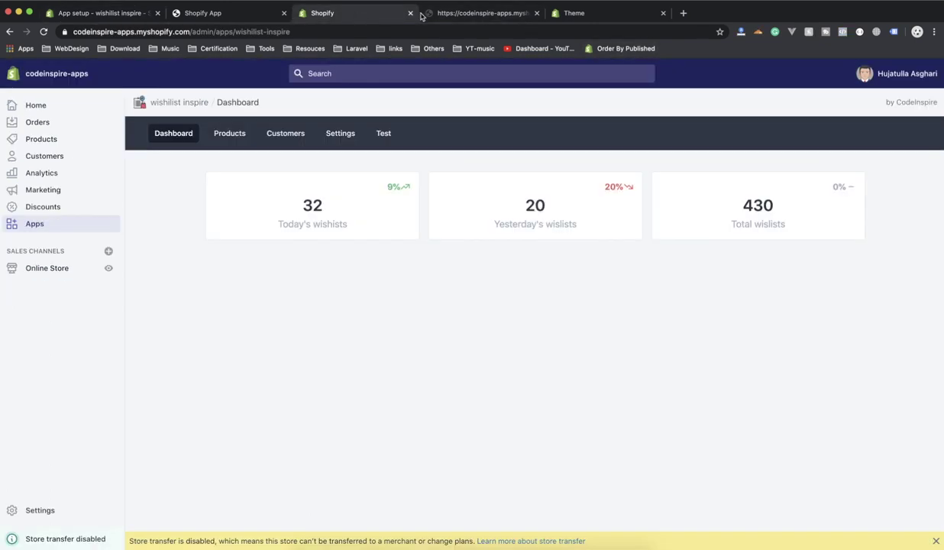
click(572, 13)
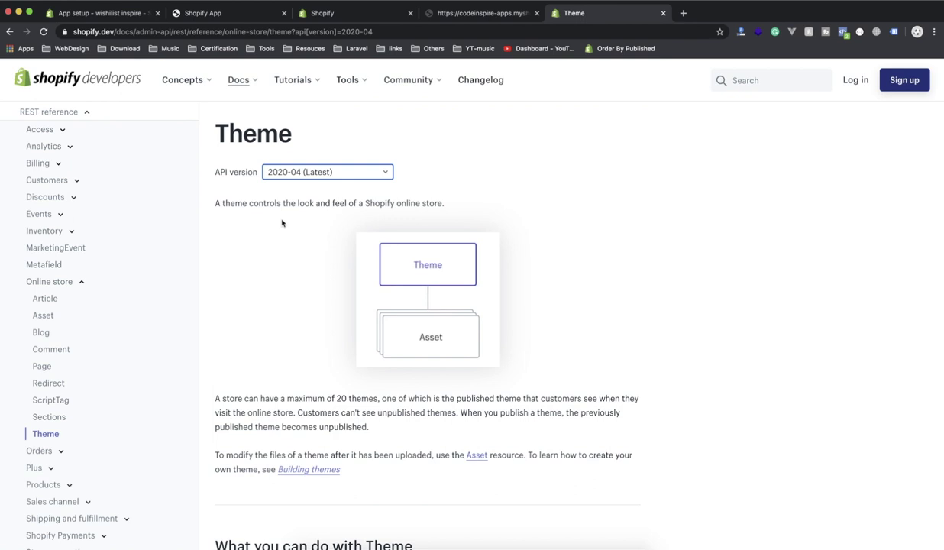
Read the Theme page's note that a store can hold at most 20 themes.
scroll(282, 223, down, 3)
drag(215, 293, 381, 347)
click(379, 327)
drag(336, 294, 393, 327)
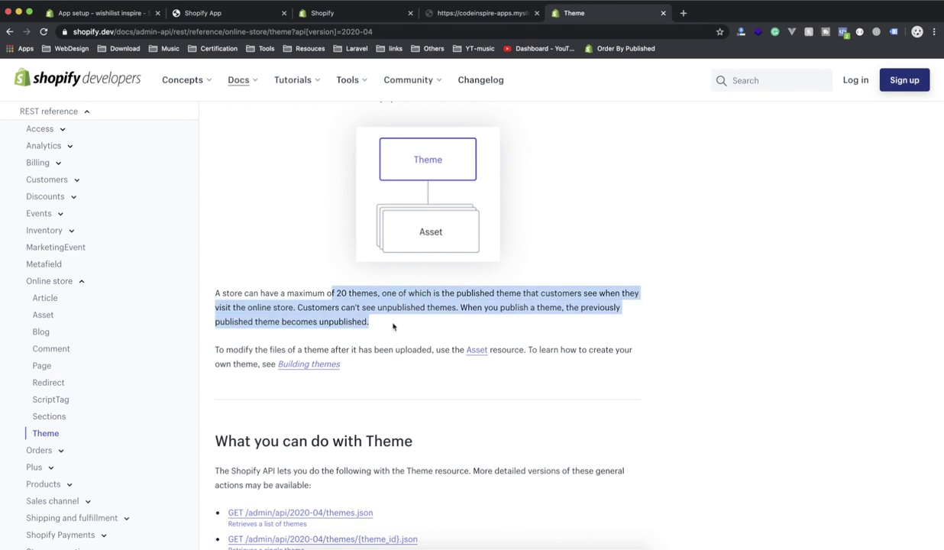
click(389, 328)
Review the 'What you can do with Theme' endpoint list, then go to the themes.json tab.
scroll(375, 330, down, 2)
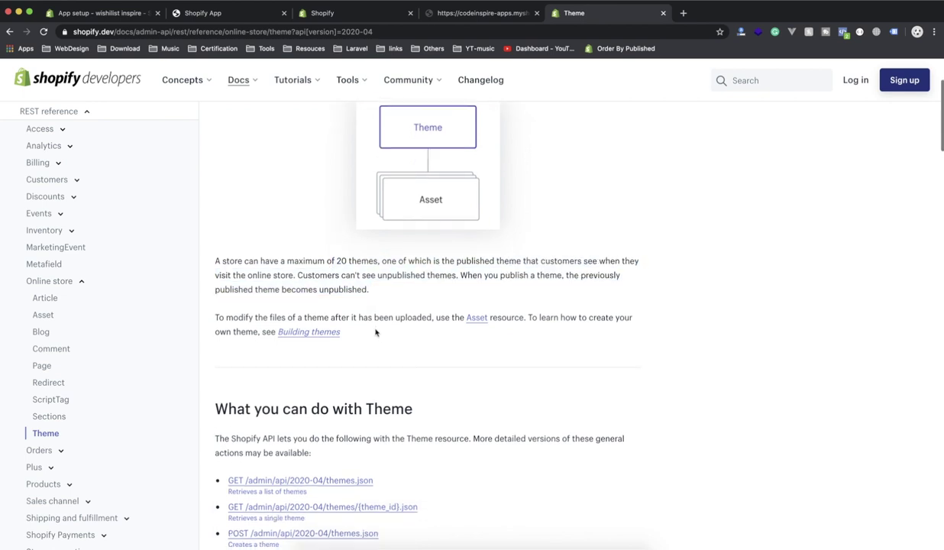
scroll(228, 288, down, 4)
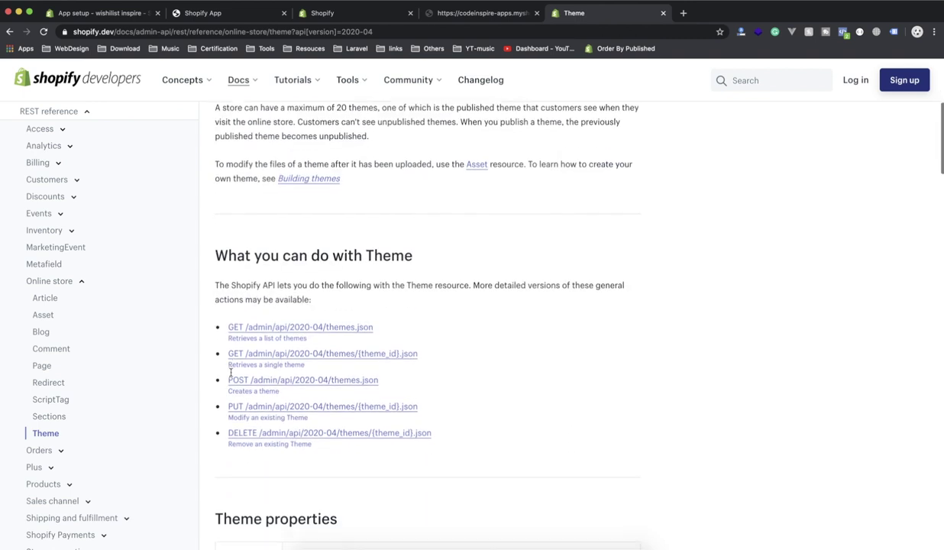
drag(213, 241, 336, 439)
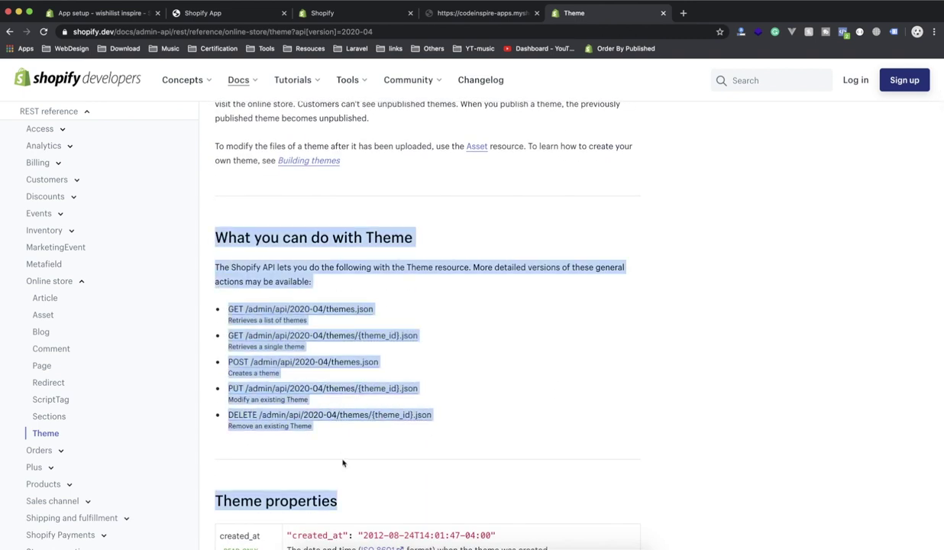
click(343, 436)
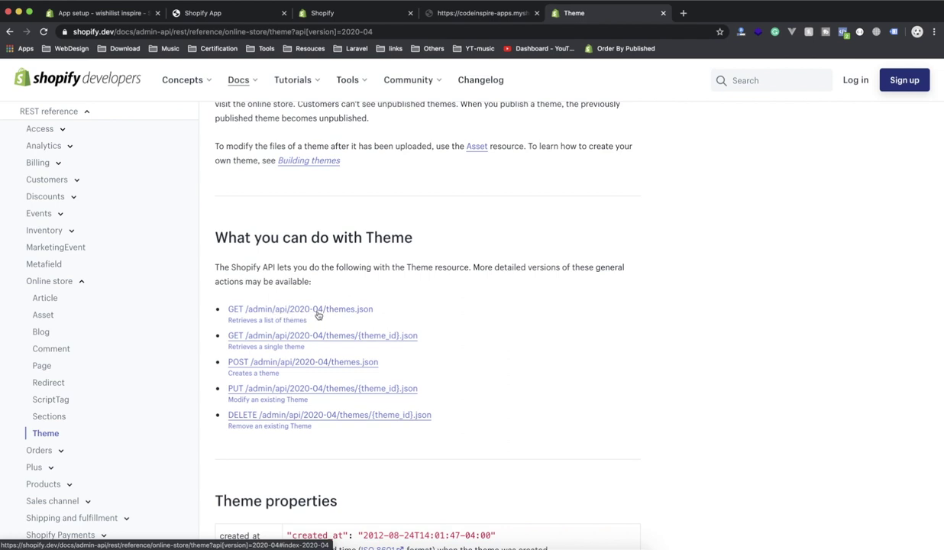
click(440, 15)
Load the themes JSON from admin/api/2020-04/themes.json, correcting the version from 2020-4.
click(198, 32)
drag(198, 32, 272, 32)
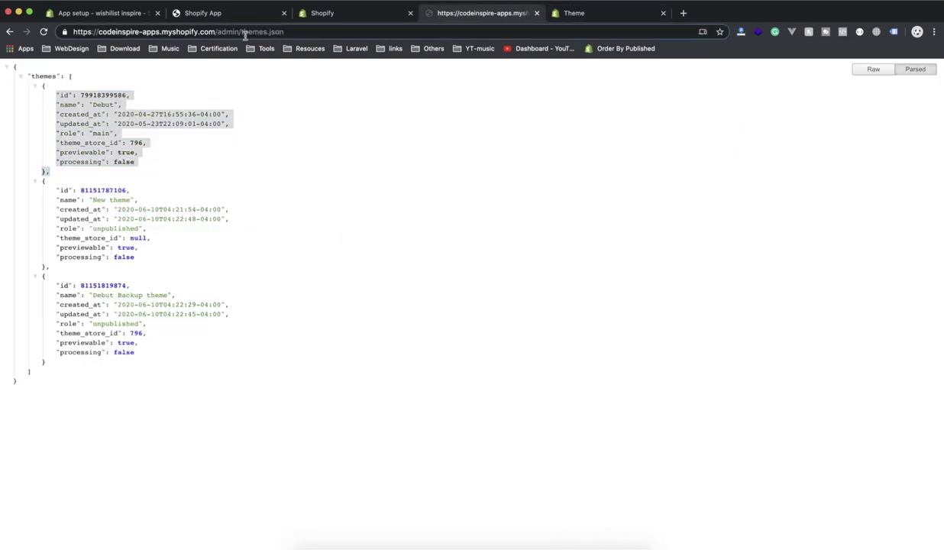
click(241, 32)
text(api/)
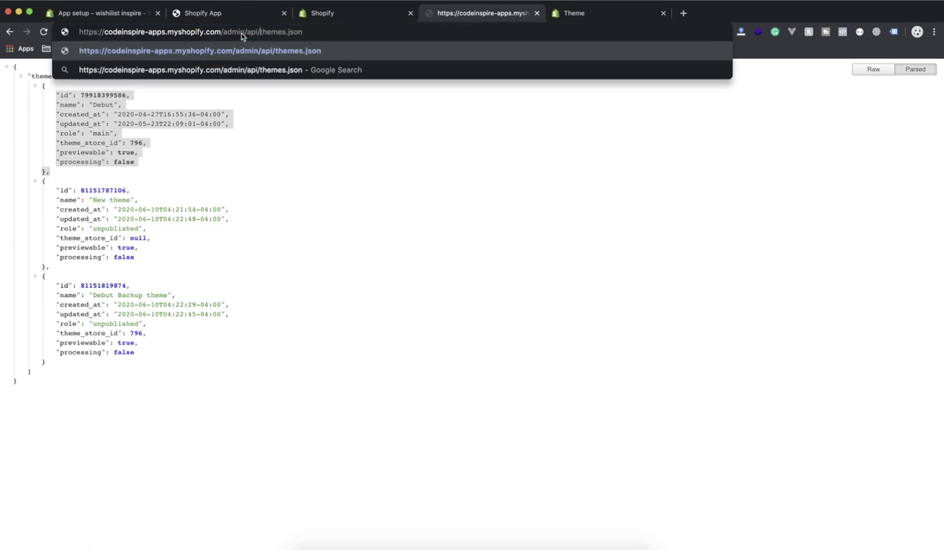
text(2020)
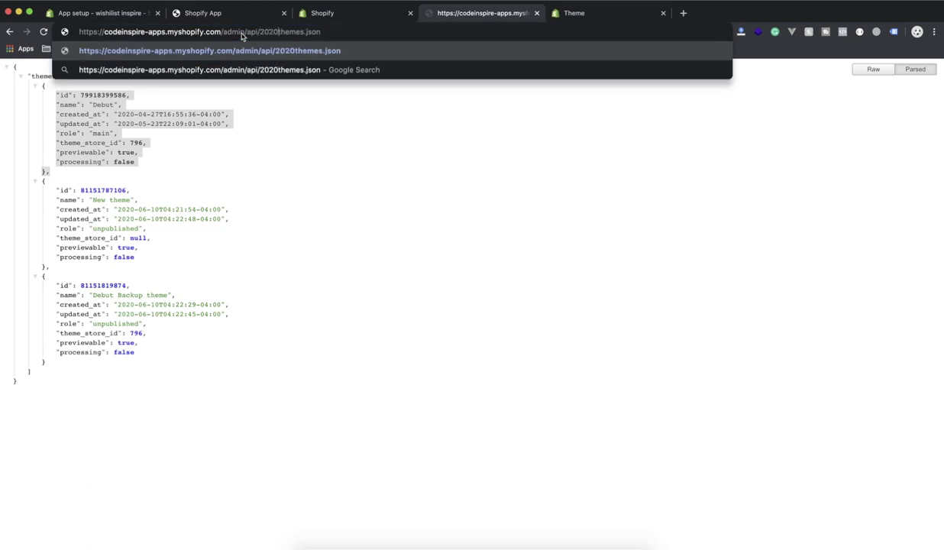
text(-4/)
key(Return)
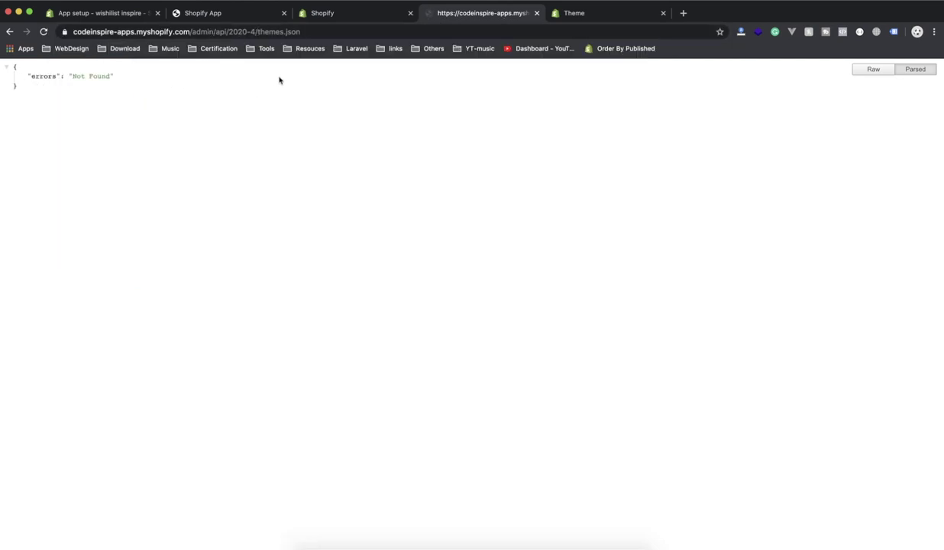
double_click(252, 31)
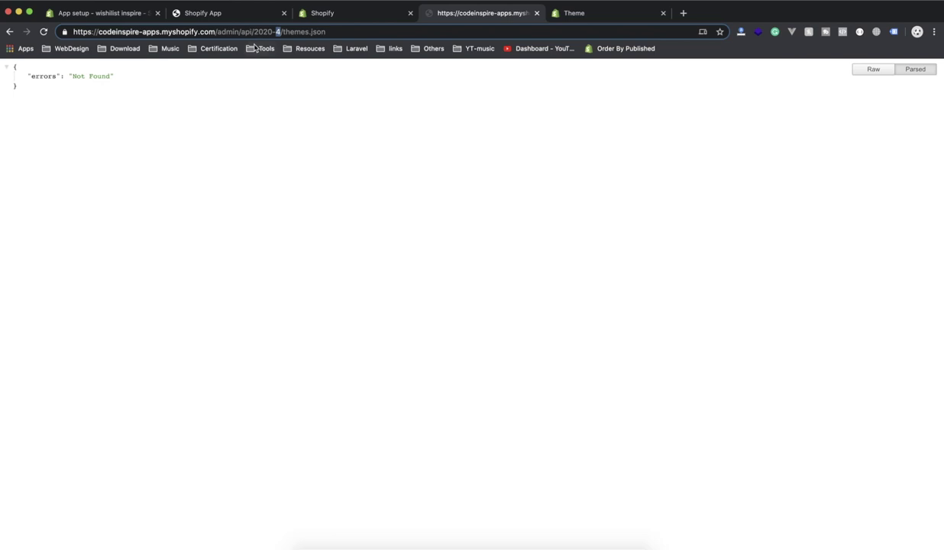
text(04)
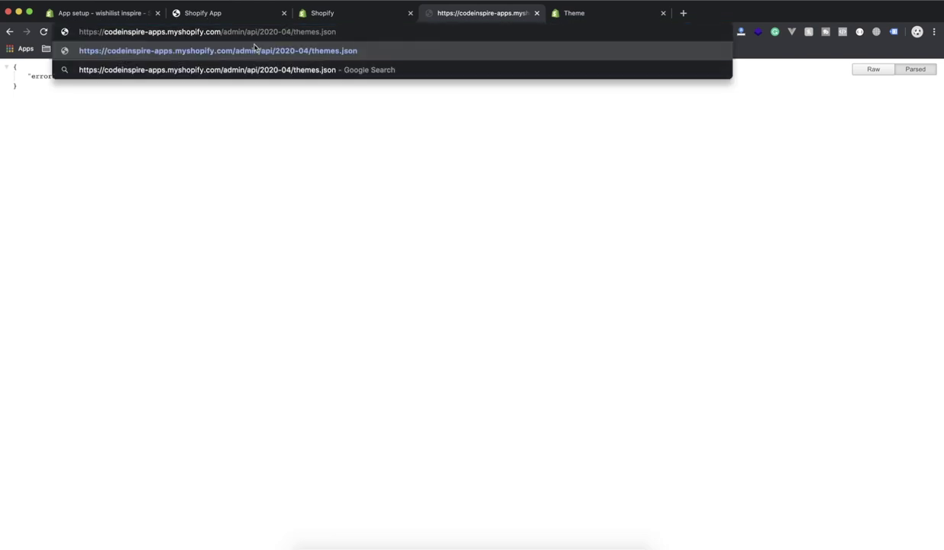
key(Return)
Remove api/2020-04 to load admin/themes.json, note the theme_store_id field, and return to the Theme docs.
drag(212, 31, 364, 181)
click(374, 174)
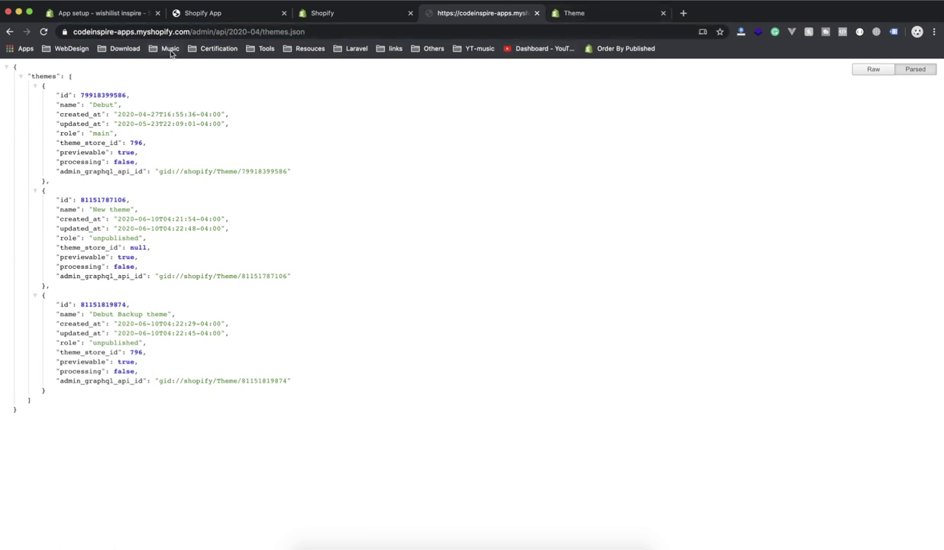
drag(215, 31, 257, 32)
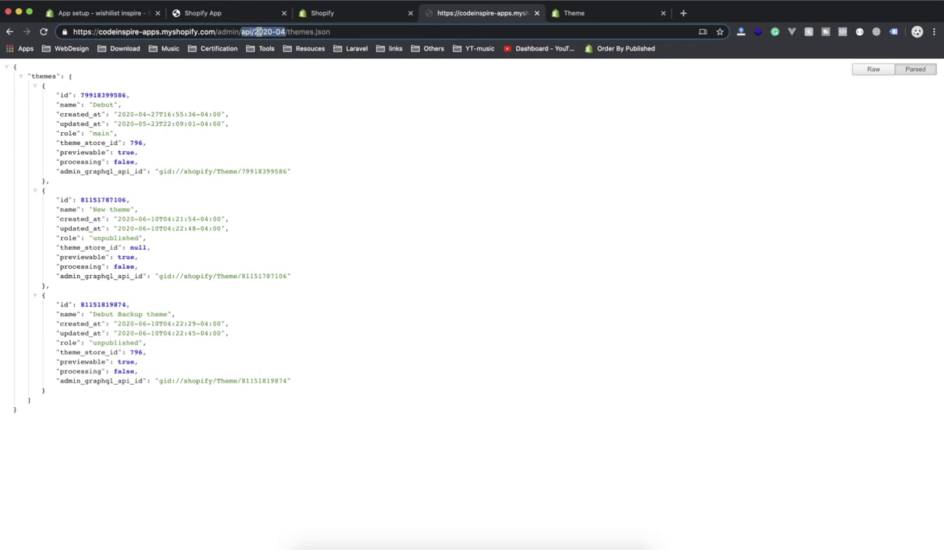
key(BackSpace)
key(Delete)
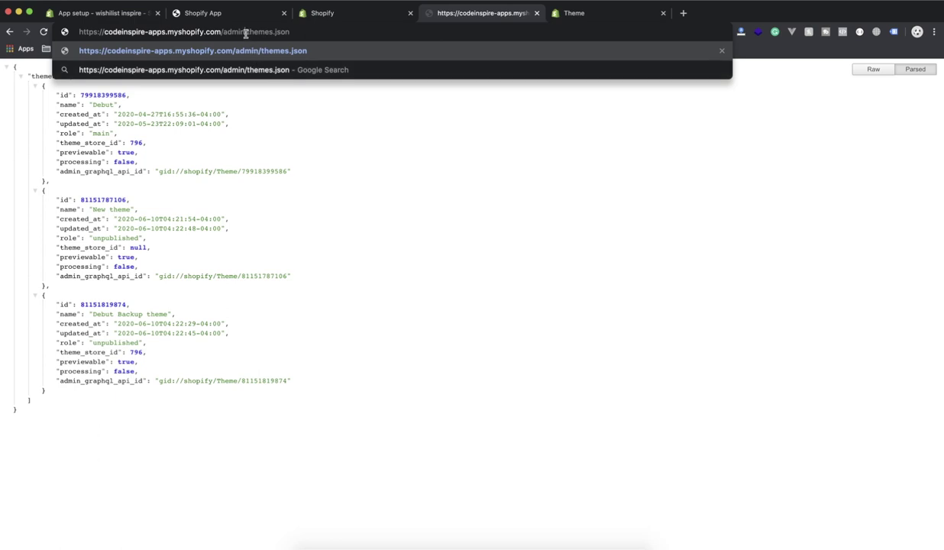
click(243, 32)
double_click(79, 246)
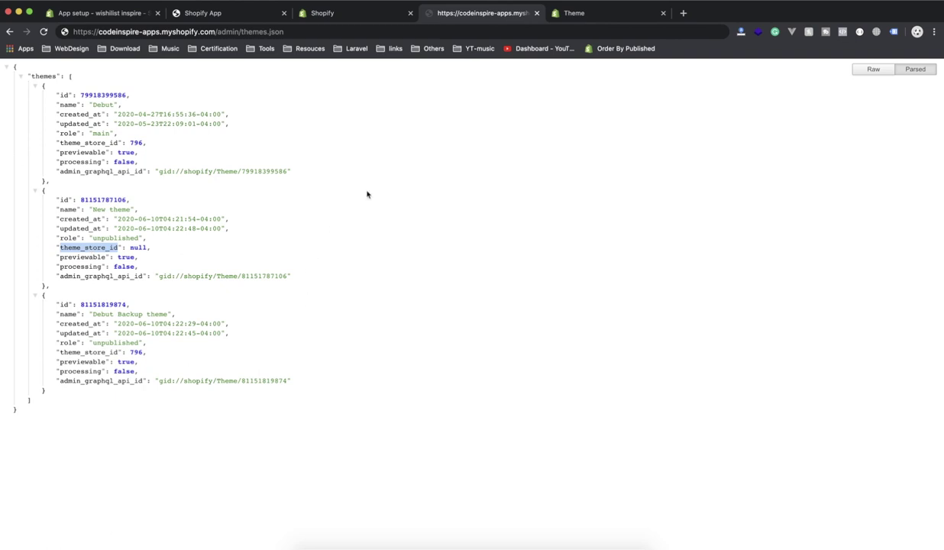
click(565, 14)
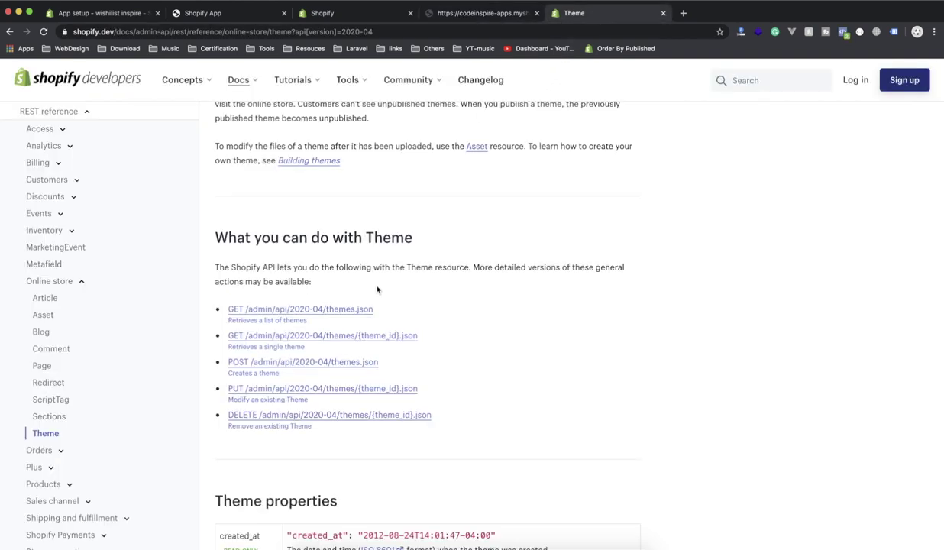
Show the GET /admin/api/2020-04/themes.json endpoint with its sample response and highlight the request line.
scroll(373, 297, down, 2)
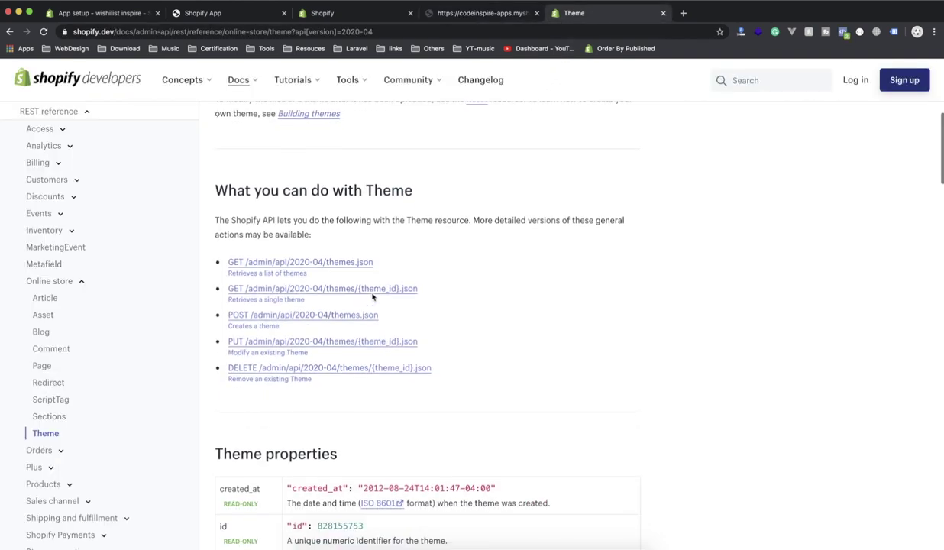
click(259, 263)
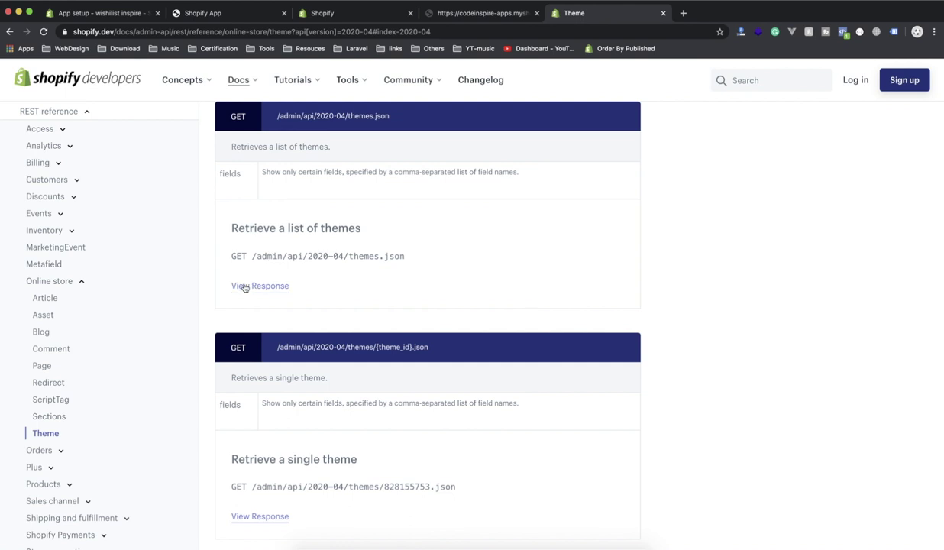
click(245, 286)
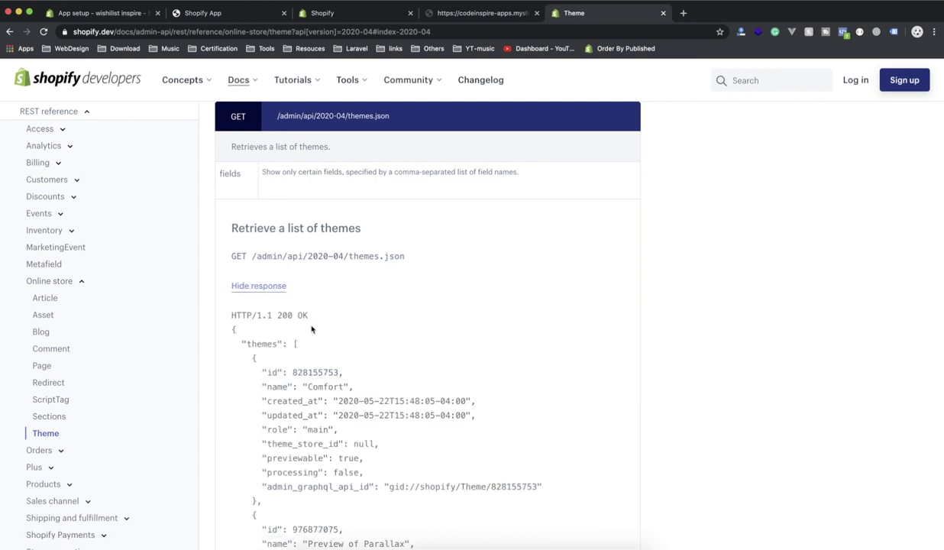
drag(228, 261, 405, 262)
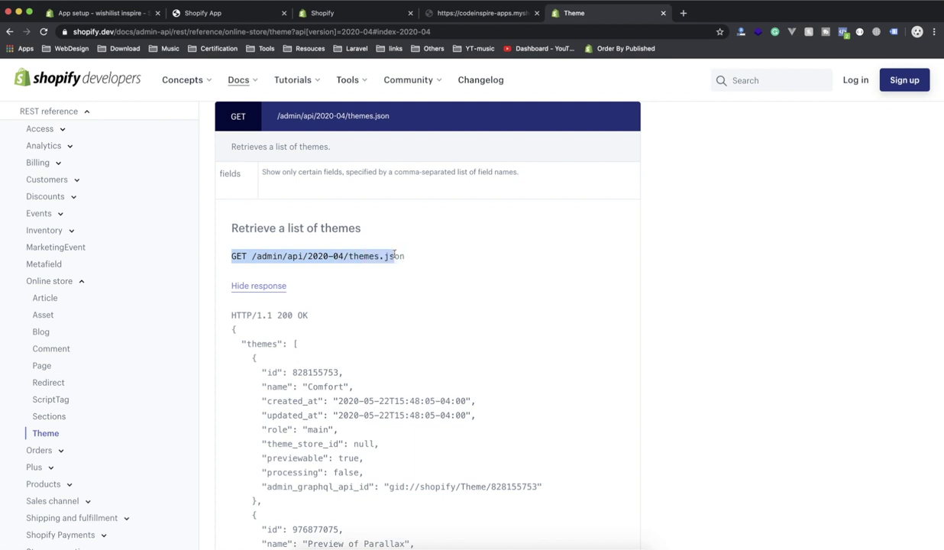
Move down to the POST themes.json example that creates a published Lemongrass theme from a ZIP URL.
scroll(395, 255, down, 5)
scroll(395, 255, down, 5)
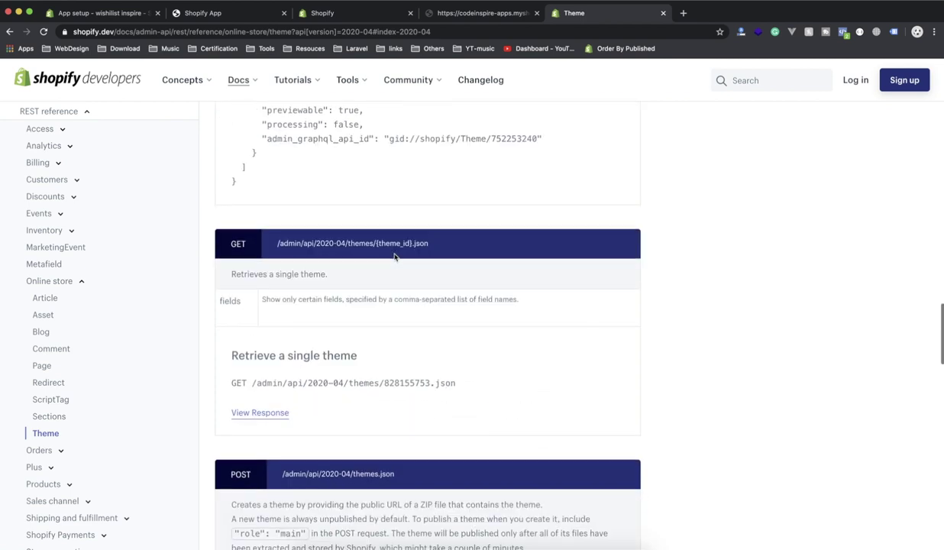
drag(282, 345, 451, 356)
scroll(451, 356, down, 2)
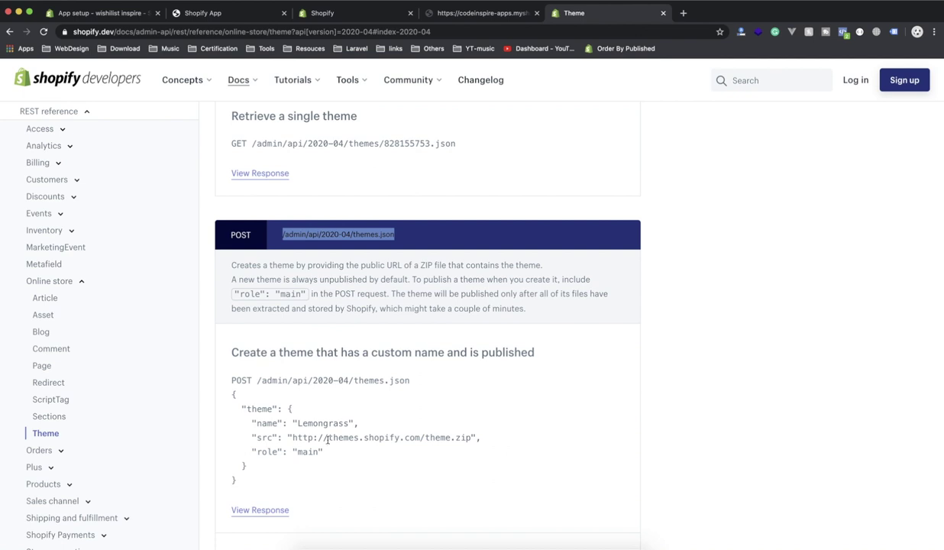
drag(300, 423, 355, 423)
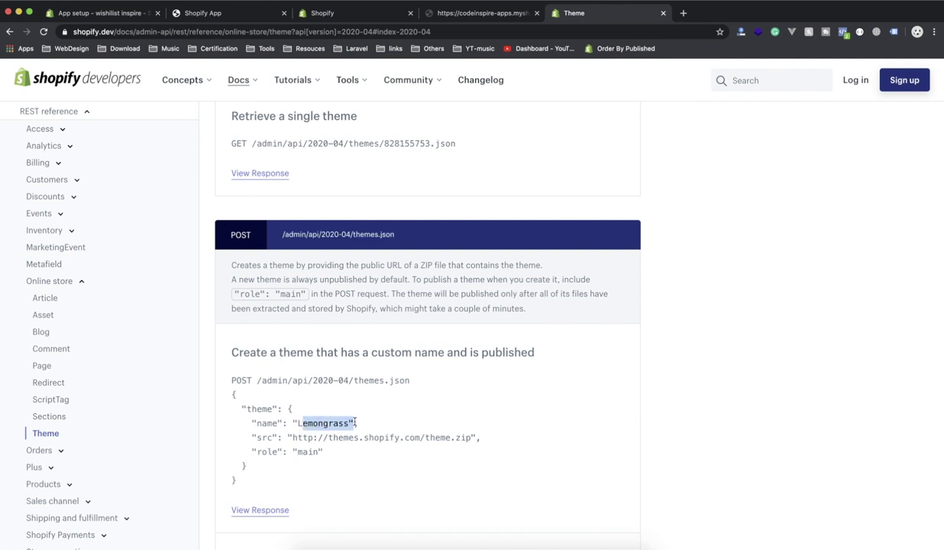
click(299, 435)
scroll(348, 435, down, 2)
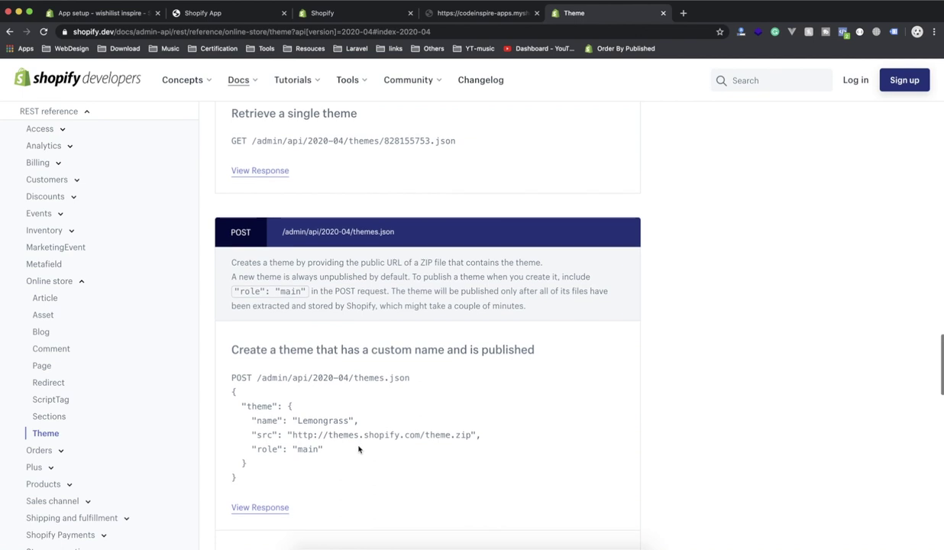
scroll(289, 345, down, 1)
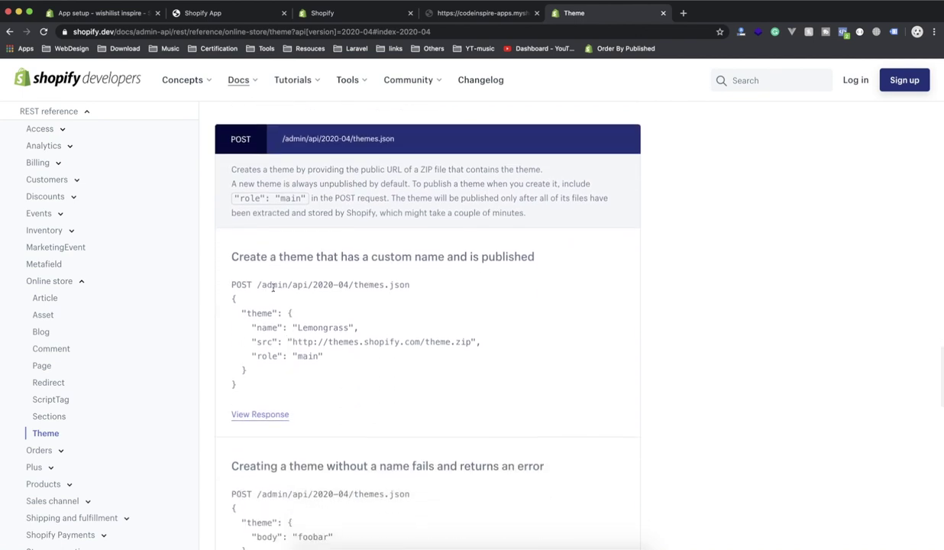
drag(353, 284, 441, 288)
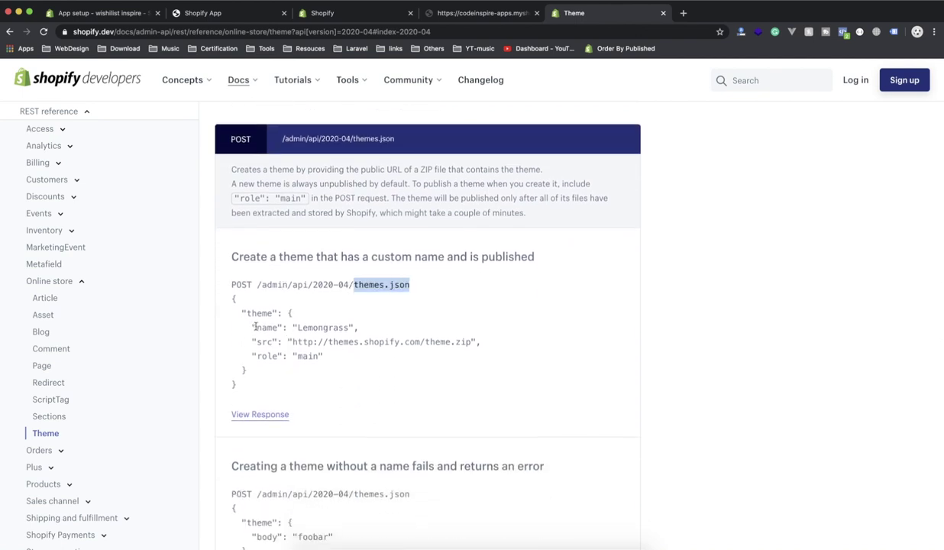
drag(255, 327, 357, 337)
click(357, 335)
double_click(320, 328)
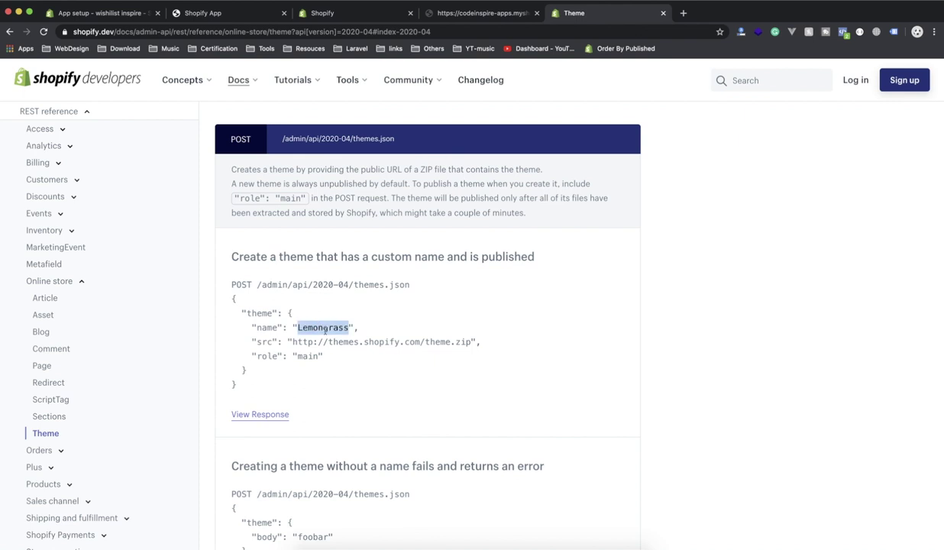
drag(292, 341, 477, 341)
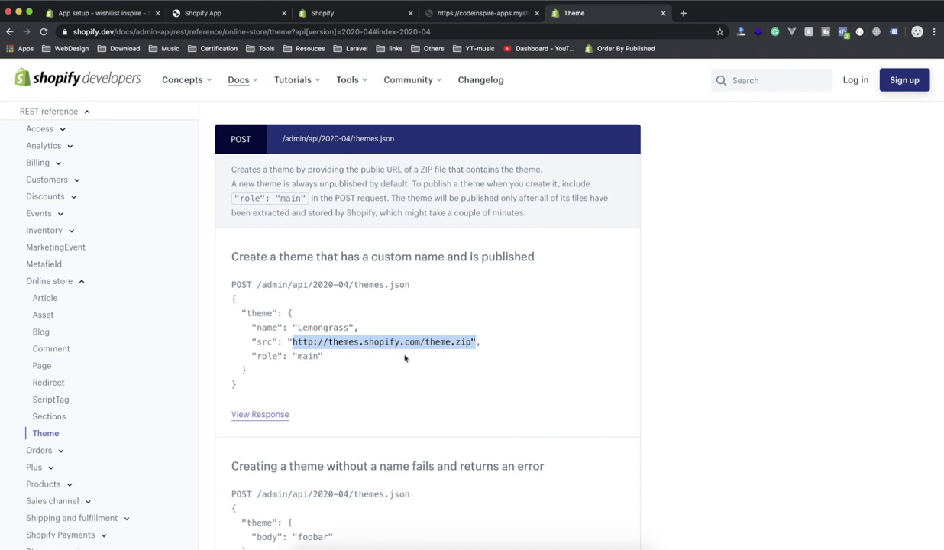
drag(298, 356, 319, 357)
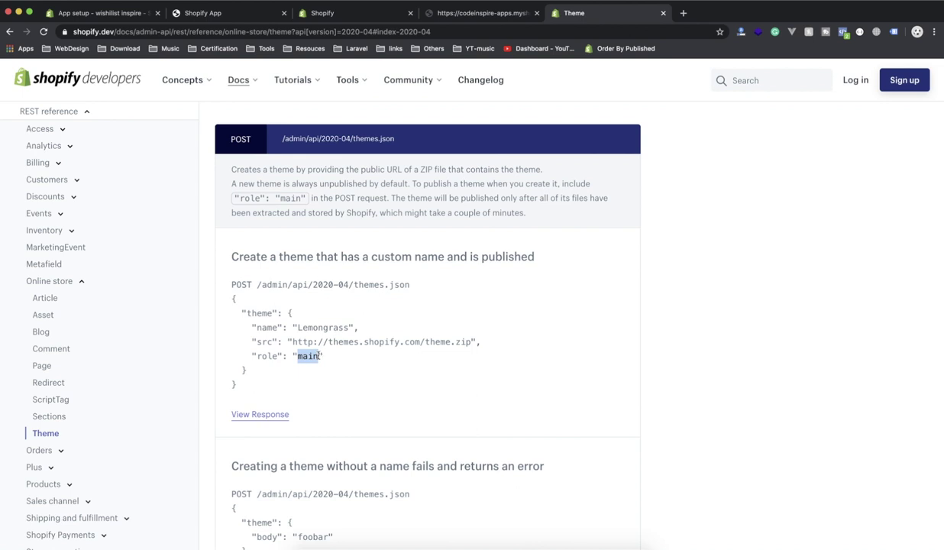
scroll(339, 360, down, 3)
drag(348, 249, 429, 264)
scroll(383, 298, down, 2)
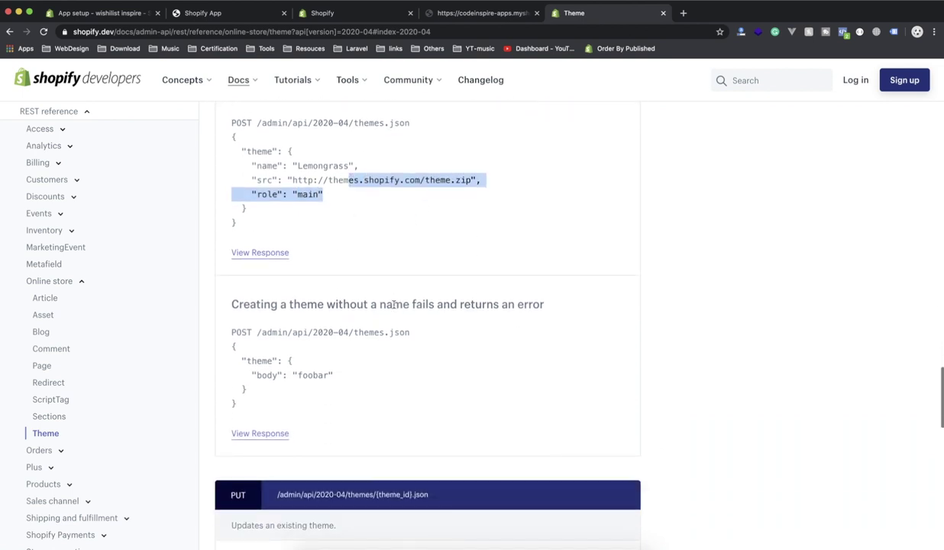